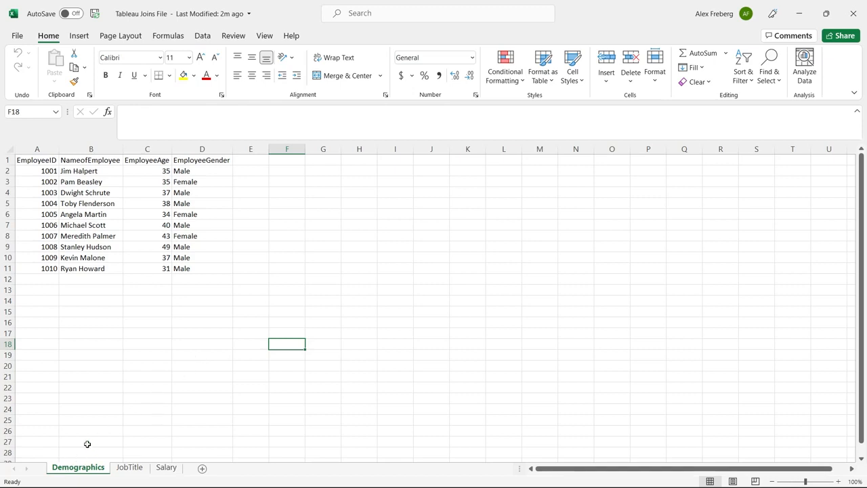
Examine the Demographics sheet's column headers and its range of employee IDs.
{"action": "left_click", "coordinate": [30, 159]}
{"action": "left_click", "coordinate": [105, 161]}
{"action": "left_click", "coordinate": [147, 161]}
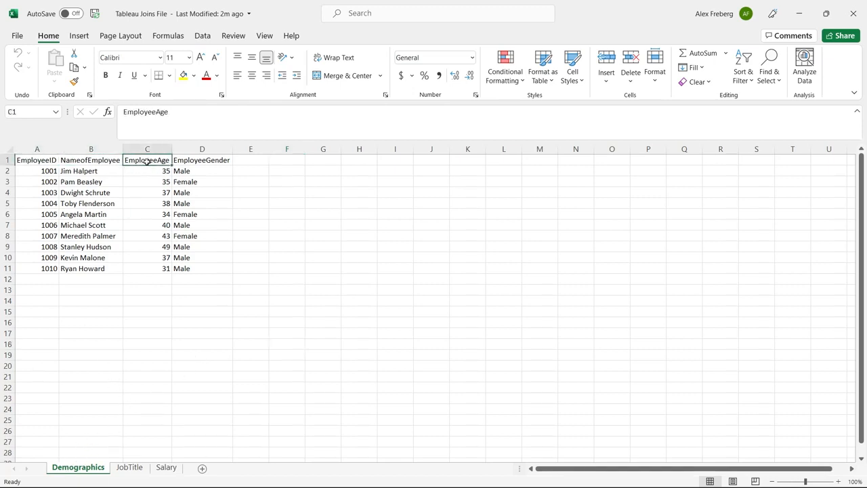
{"action": "left_click", "coordinate": [204, 160]}
{"action": "left_click", "coordinate": [264, 212]}
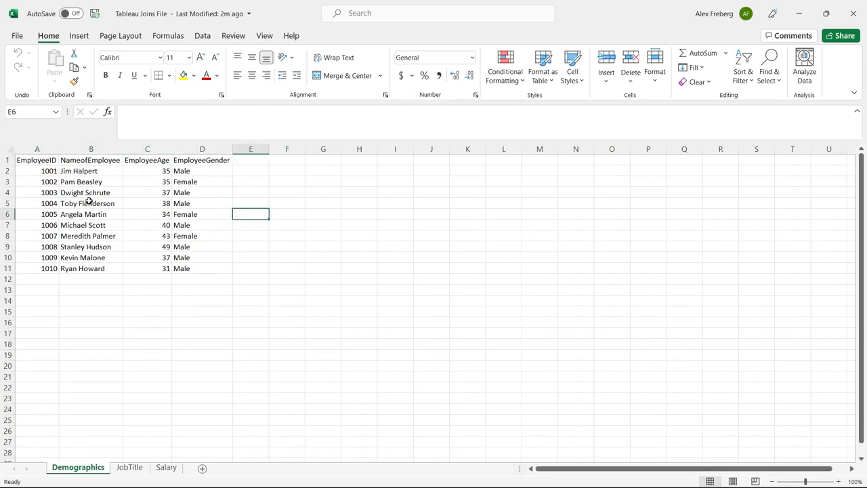
{"action": "left_click_drag", "start_coordinate": [48, 169], "coordinate": [48, 267]}
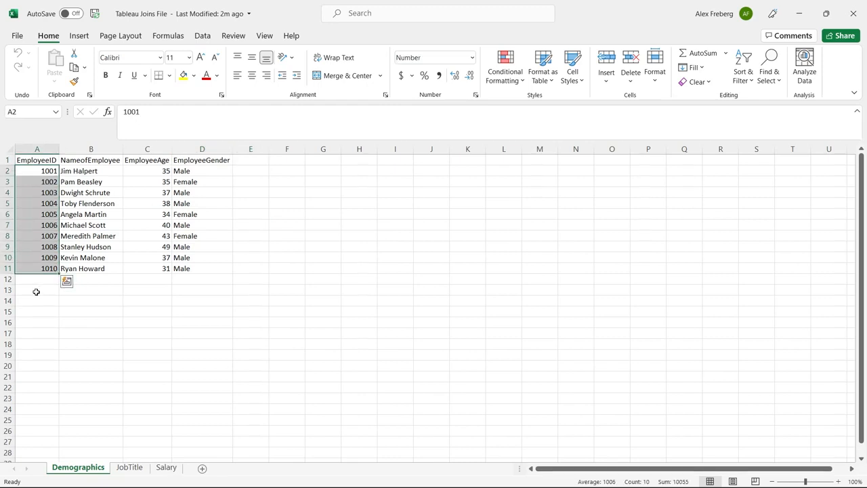
{"action": "left_click", "coordinate": [98, 308]}
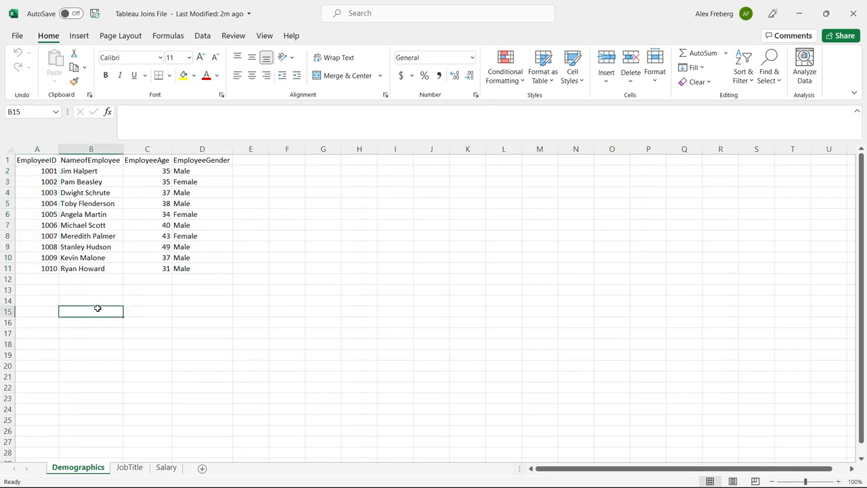
Examine the JobTitle sheet's blank employee ID and the Salary sheet's IDs and salaries, and return to Demographics.
{"action": "left_click", "coordinate": [130, 467]}
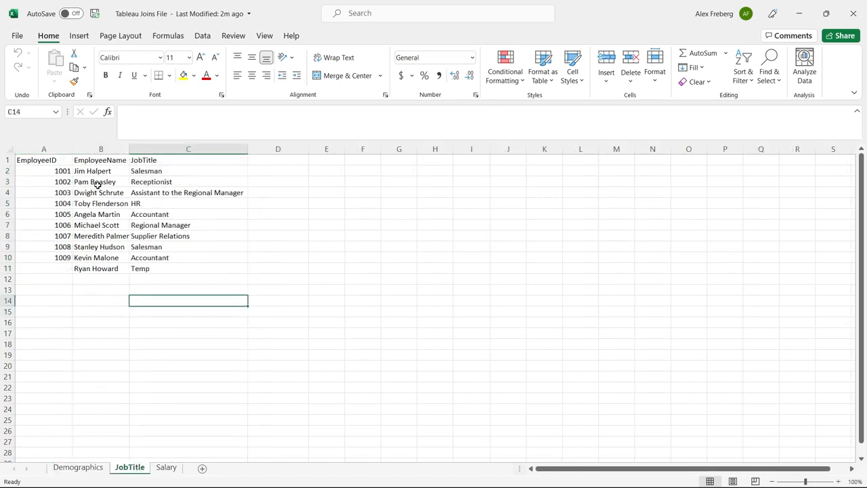
{"action": "left_click", "coordinate": [60, 268]}
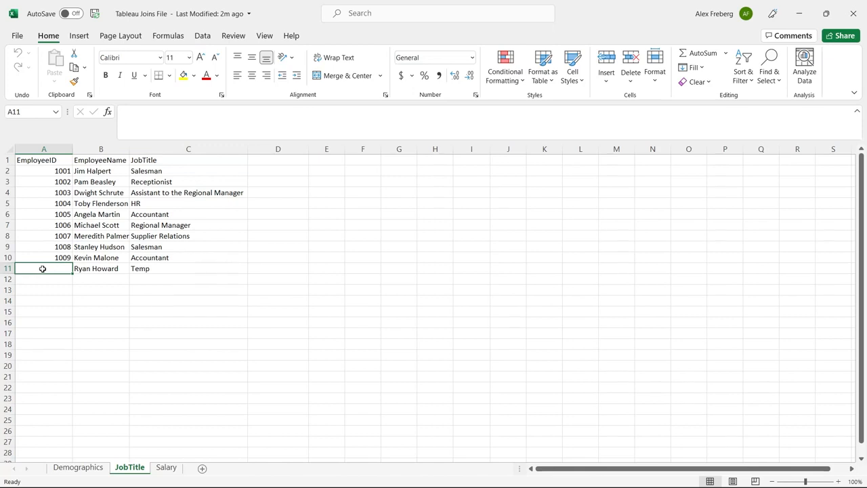
{"action": "left_click", "coordinate": [167, 467]}
{"action": "left_click_drag", "start_coordinate": [39, 172], "coordinate": [40, 236]}
{"action": "left_click", "coordinate": [82, 174]}
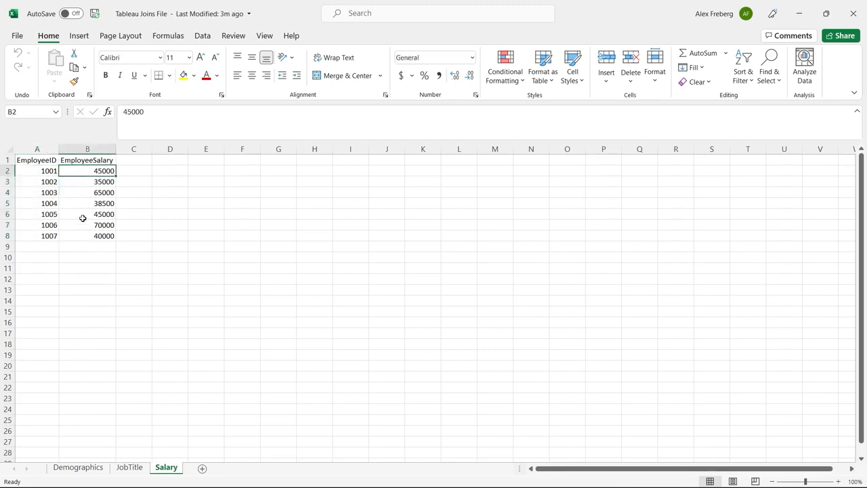
{"action": "left_click", "coordinate": [141, 472]}
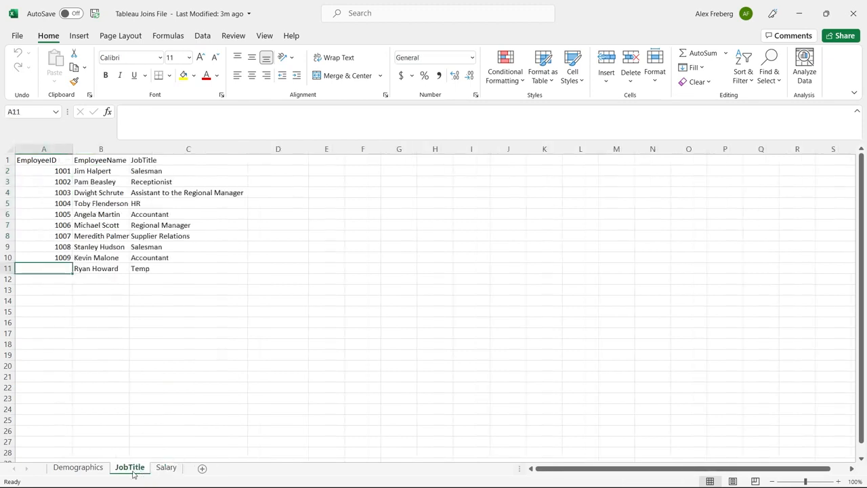
{"action": "left_click", "coordinate": [89, 468]}
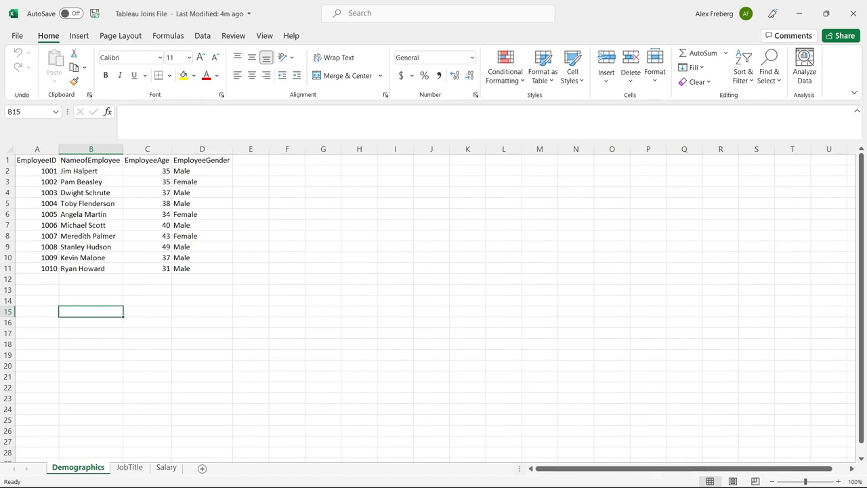
Switch to Tableau Public and try to connect to the Excel workbook Tableau Joins File in Documents.
{"action": "mouse_move", "coordinate": [474, 485]}
{"action": "left_click", "coordinate": [508, 473]}
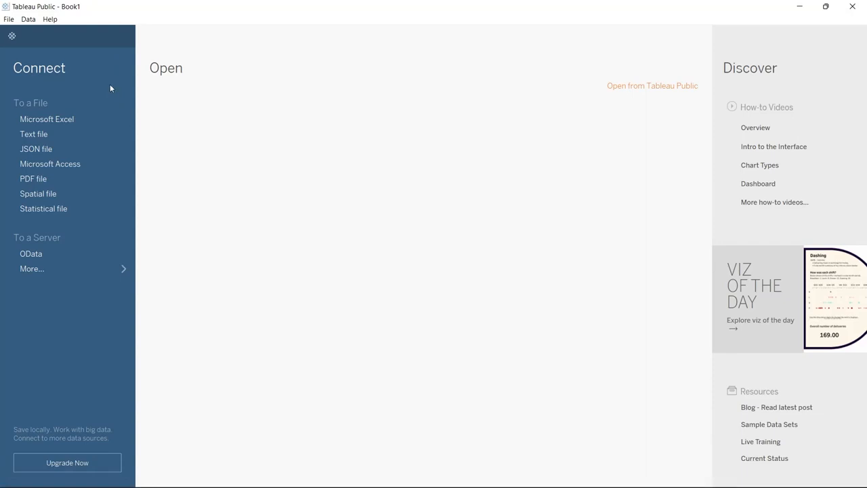
{"action": "left_click", "coordinate": [70, 118]}
{"action": "scroll", "coordinate": [166, 197], "scroll_direction": "down", "scroll_amount": 3}
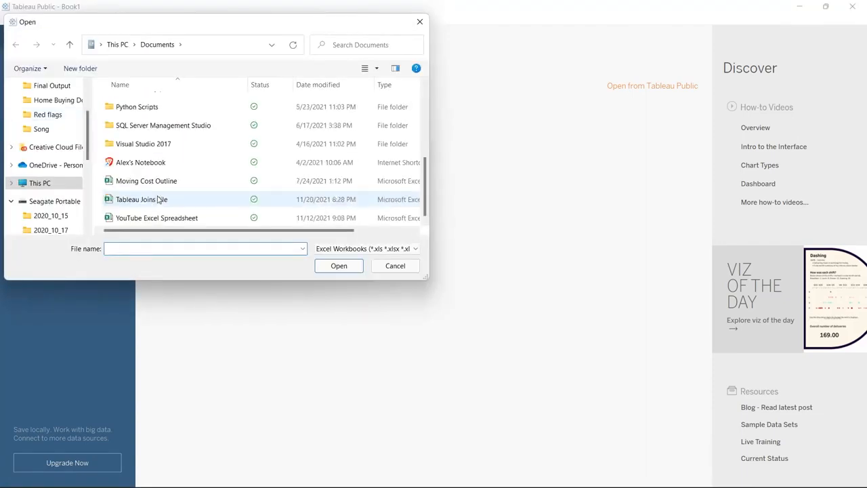
{"action": "left_click", "coordinate": [170, 199]}
{"action": "left_click", "coordinate": [341, 269]}
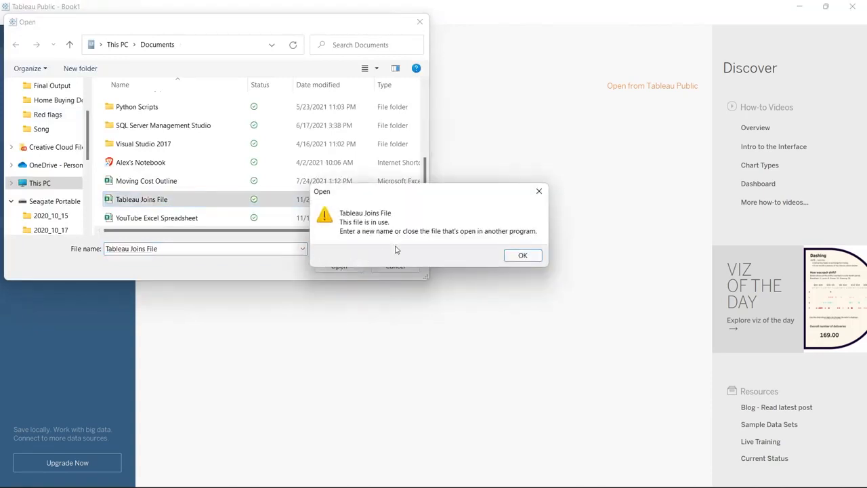
{"action": "left_click", "coordinate": [520, 256]}
Close Tableau Joins File in Excel and connect Tableau Public to that workbook.
{"action": "left_click", "coordinate": [532, 475]}
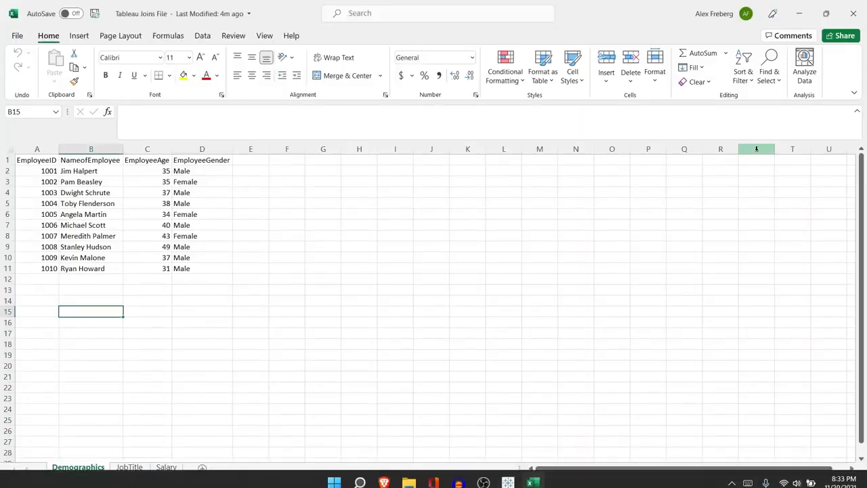
{"action": "left_click", "coordinate": [852, 9]}
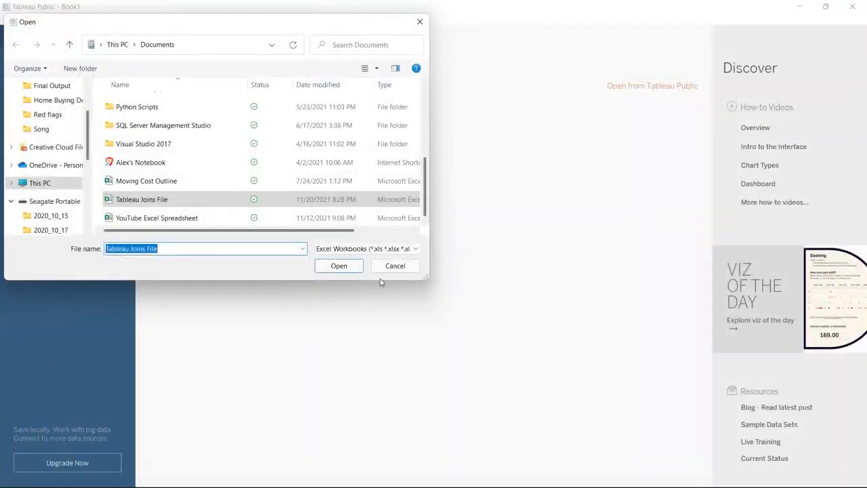
{"action": "left_click", "coordinate": [348, 266]}
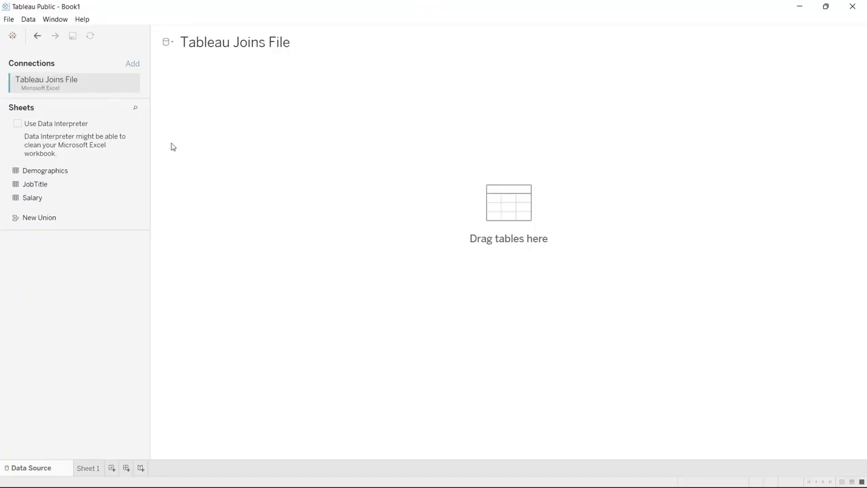
Add the Demographics sheet to the data source canvas and relate the JobTitle sheet to it.
{"action": "left_click_drag", "start_coordinate": [93, 172], "coordinate": [221, 132]}
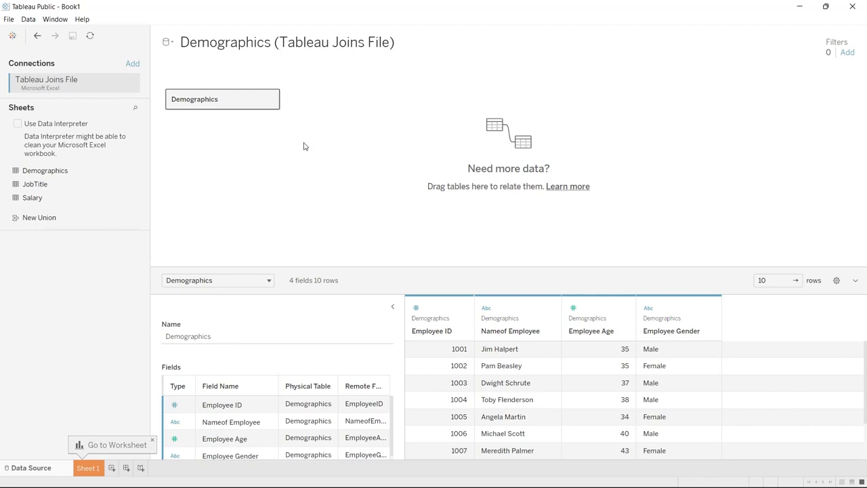
{"action": "left_click_drag", "start_coordinate": [78, 187], "coordinate": [367, 100]}
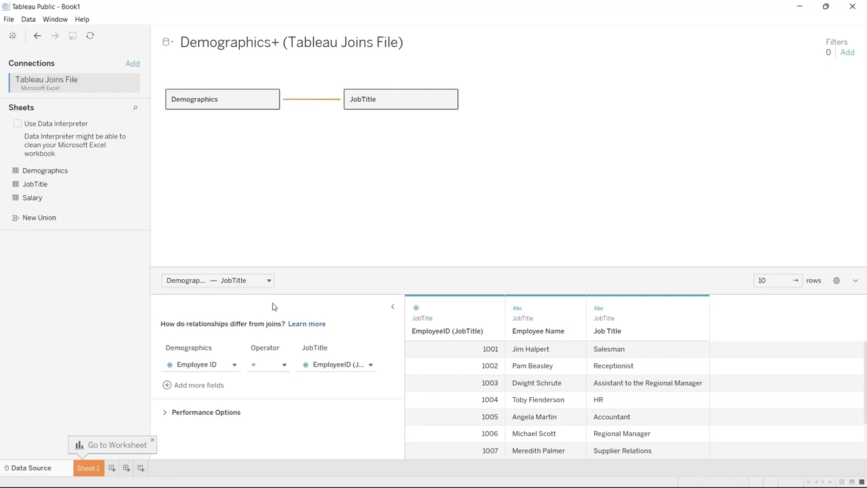
Remove the related JobTitle table from the canvas and join JobTitle to Demographics inside the opened Demographics table.
{"action": "left_click_drag", "start_coordinate": [381, 102], "coordinate": [84, 161]}
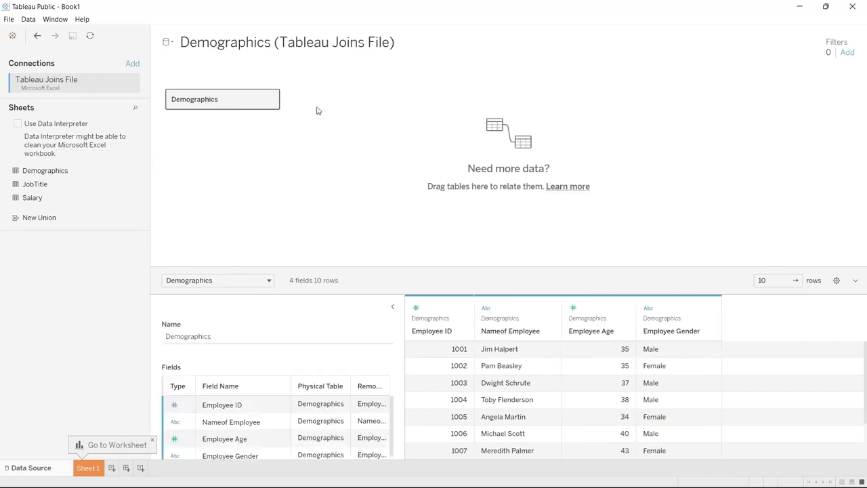
{"action": "left_click", "coordinate": [271, 102]}
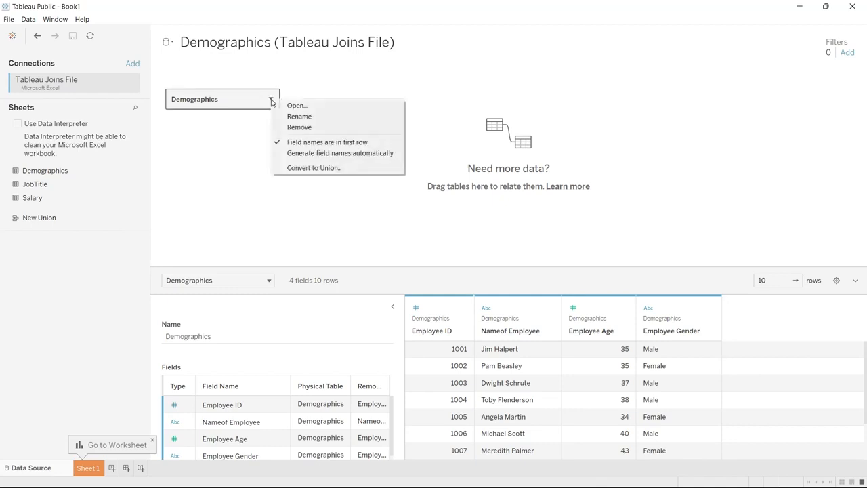
{"action": "left_click", "coordinate": [289, 105]}
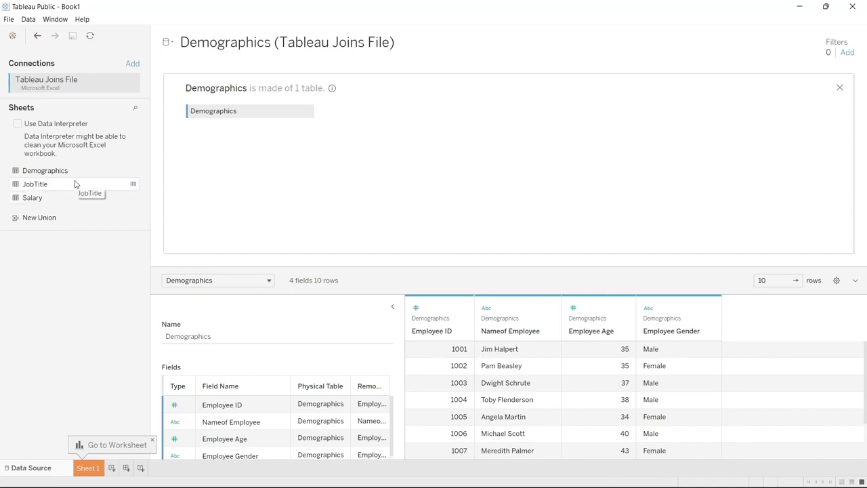
{"action": "left_click_drag", "start_coordinate": [75, 185], "coordinate": [397, 114]}
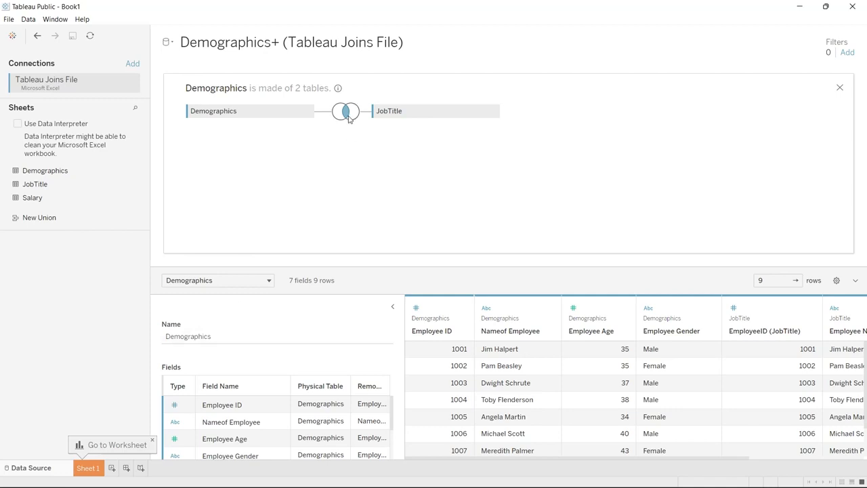
Examine the join settings between Demographics and JobTitle, and check the inner join's rows and columns in the data preview.
{"action": "mouse_move", "coordinate": [348, 119]}
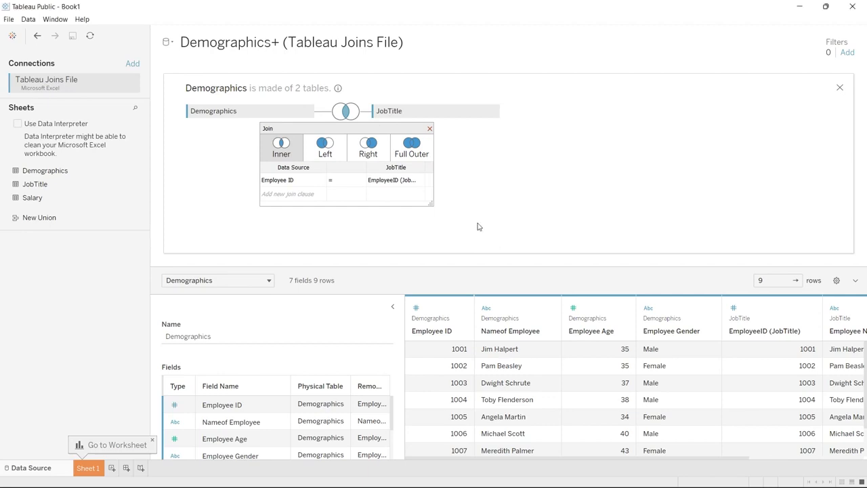
{"action": "left_click", "coordinate": [429, 129]}
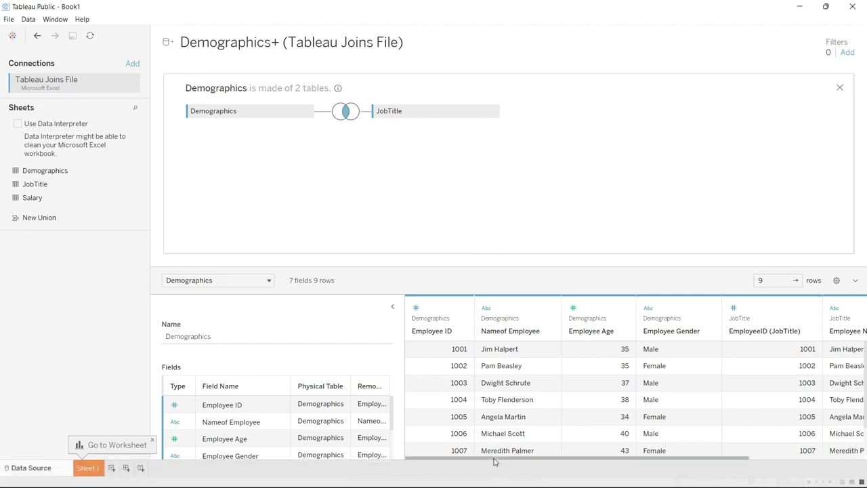
{"action": "mouse_move", "coordinate": [494, 460]}
{"action": "left_mouse_down"}
{"action": "mouse_move", "coordinate": [610, 453]}
{"action": "mouse_move", "coordinate": [500, 455]}
{"action": "left_mouse_up"}
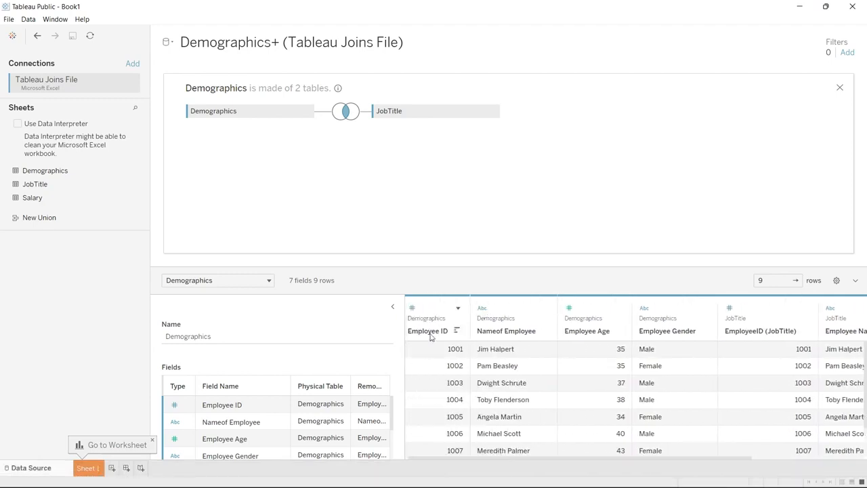
{"action": "scroll", "coordinate": [678, 390], "scroll_direction": "right", "scroll_amount": 2}
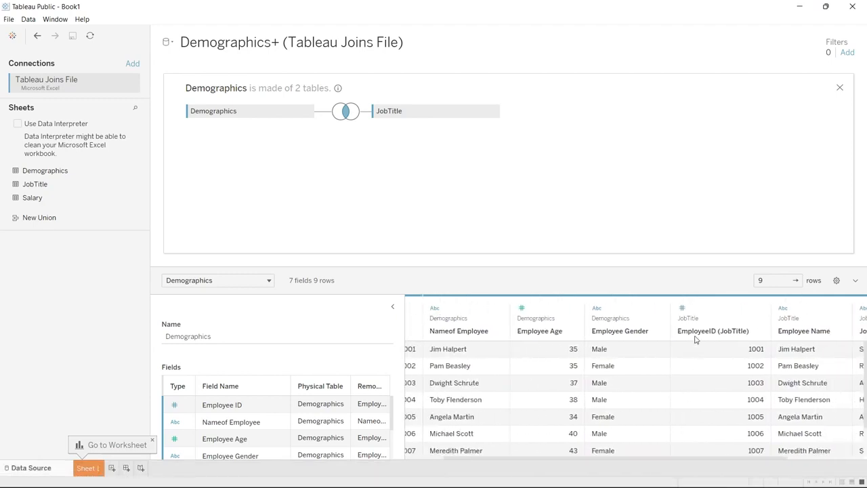
{"action": "scroll", "coordinate": [704, 368], "scroll_direction": "left", "scroll_amount": 2}
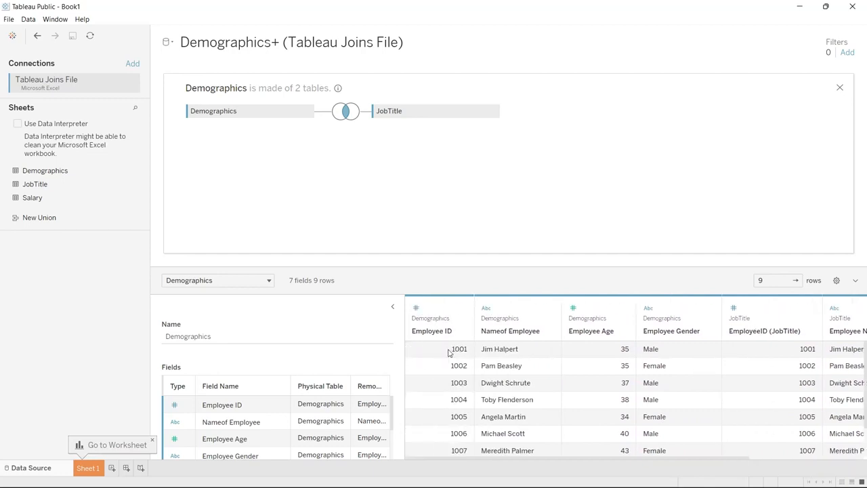
{"action": "scroll", "coordinate": [449, 352], "scroll_direction": "down", "scroll_amount": 2}
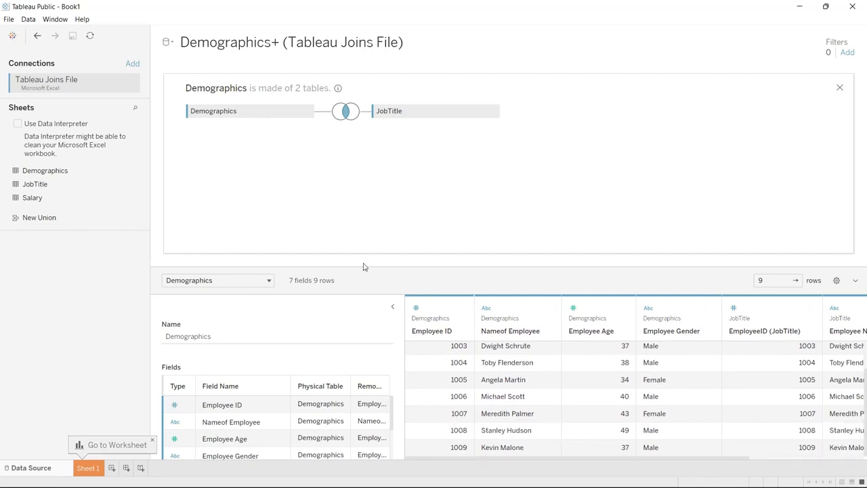
{"action": "left_click", "coordinate": [446, 395]}
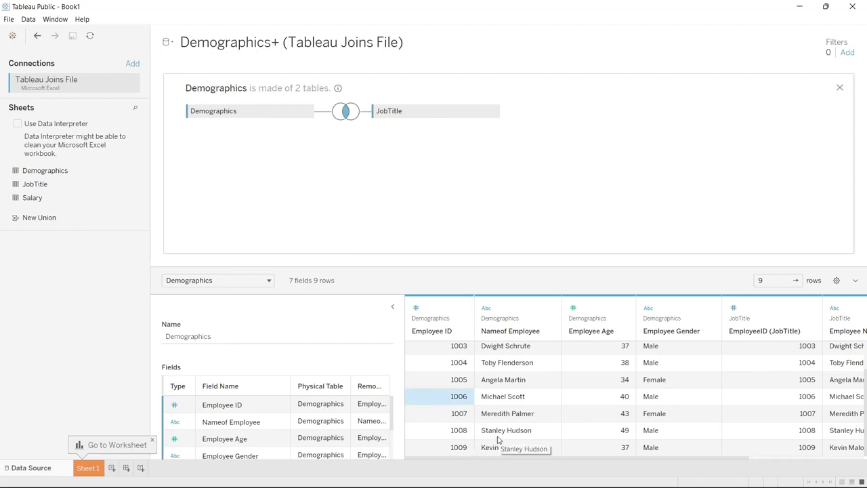
{"action": "scroll", "coordinate": [497, 440], "scroll_direction": "right", "scroll_amount": 3}
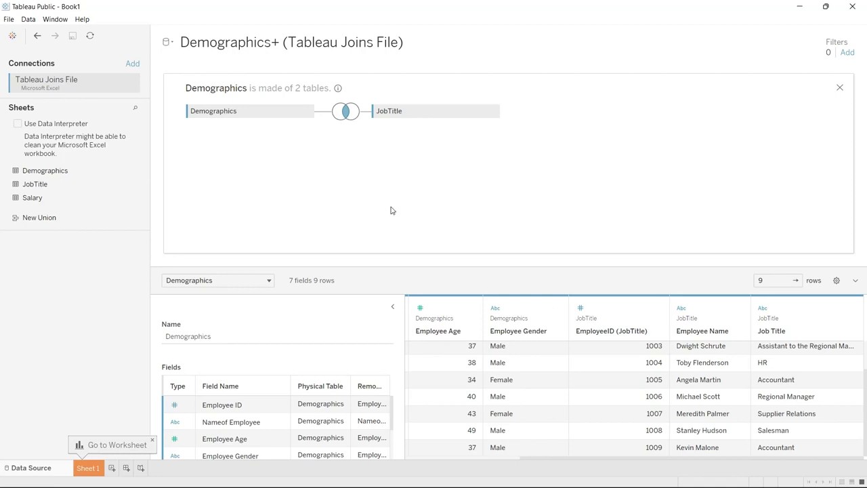
{"action": "scroll", "coordinate": [513, 409], "scroll_direction": "left", "scroll_amount": 5}
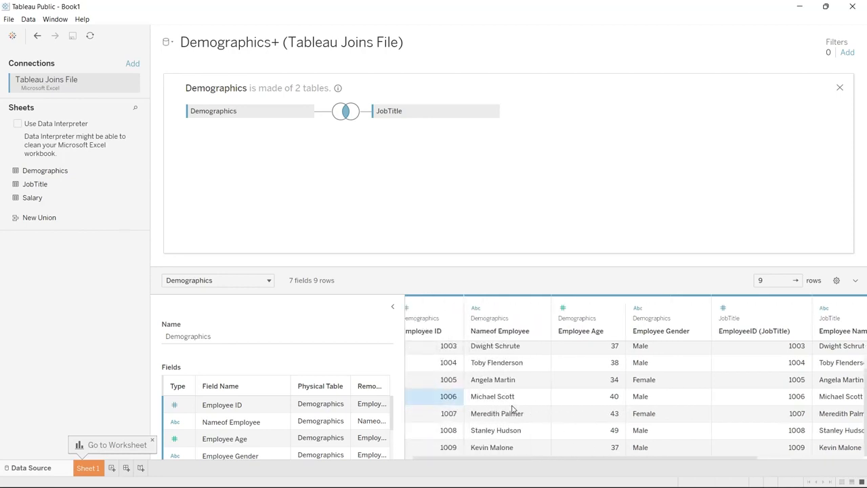
Change the join between Demographics and JobTitle to Right and inspect the last rows of the data preview.
{"action": "left_click", "coordinate": [345, 112]}
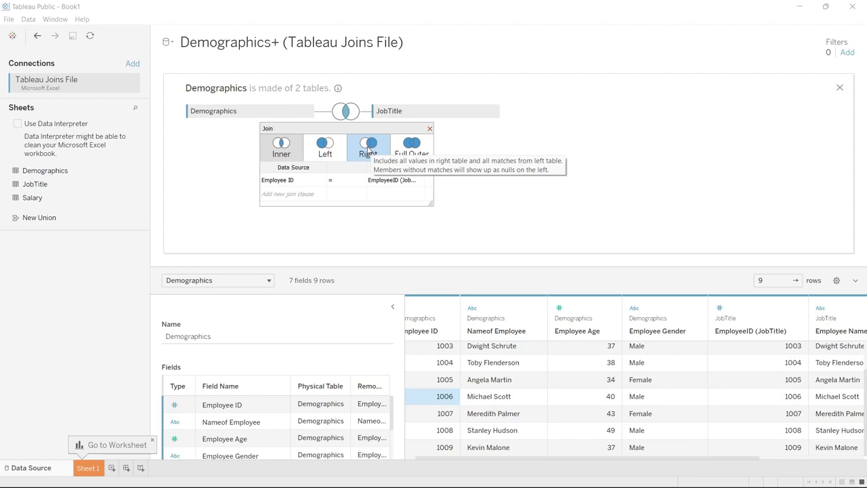
{"action": "left_click", "coordinate": [368, 149]}
{"action": "scroll", "coordinate": [513, 405], "scroll_direction": "down", "scroll_amount": 3}
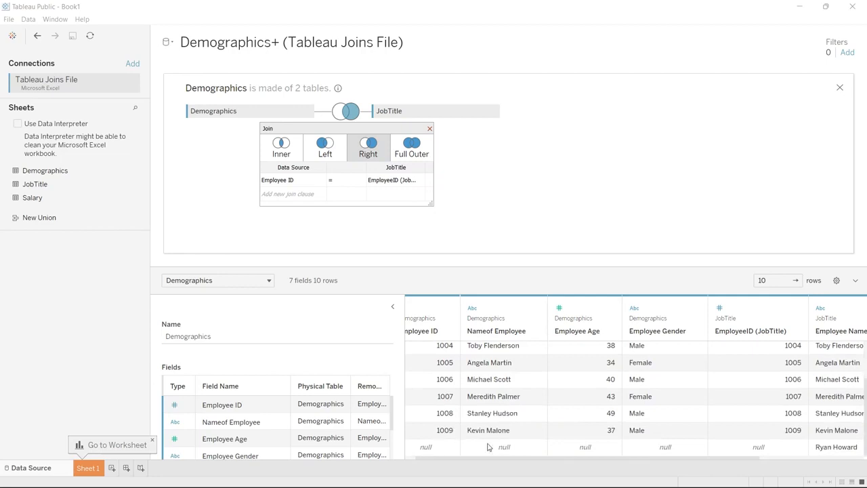
{"action": "left_click", "coordinate": [690, 454]}
{"action": "left_click_drag", "start_coordinate": [689, 459], "coordinate": [780, 463]}
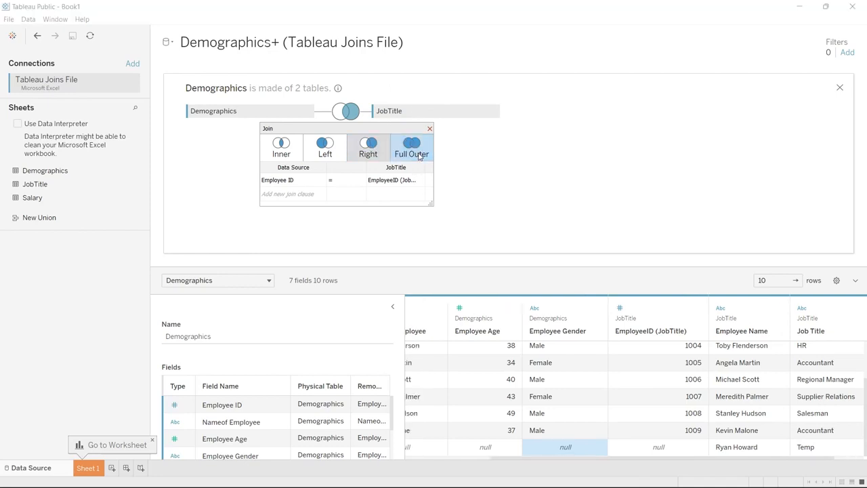
Set the join between Demographics and JobTitle to Full Outer and inspect the unmatched rows in the data preview.
{"action": "left_click", "coordinate": [419, 154]}
{"action": "scroll", "coordinate": [486, 416], "scroll_direction": "down", "scroll_amount": 2}
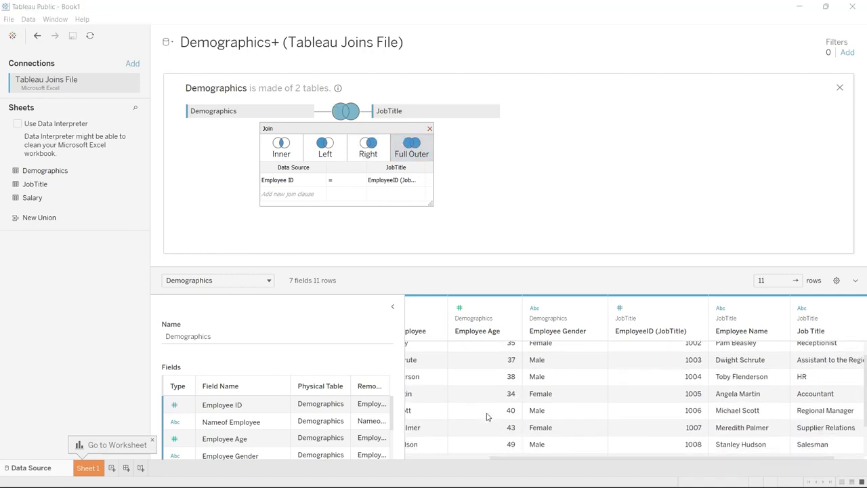
{"action": "scroll", "coordinate": [487, 417], "scroll_direction": "left", "scroll_amount": 3}
{"action": "scroll", "coordinate": [486, 417], "scroll_direction": "down", "scroll_amount": 2}
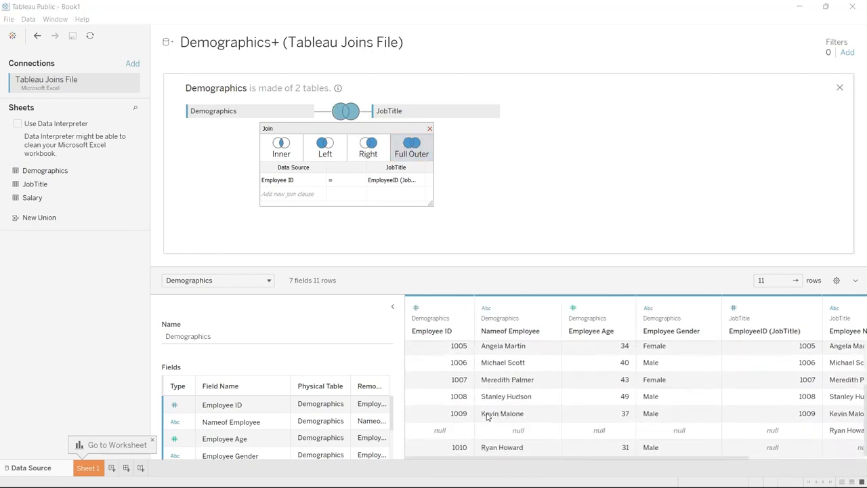
Compare the Demographics and JobTitle columns of the last two rows in the full outer join's data preview.
{"action": "scroll", "coordinate": [487, 416], "scroll_direction": "right", "scroll_amount": 1}
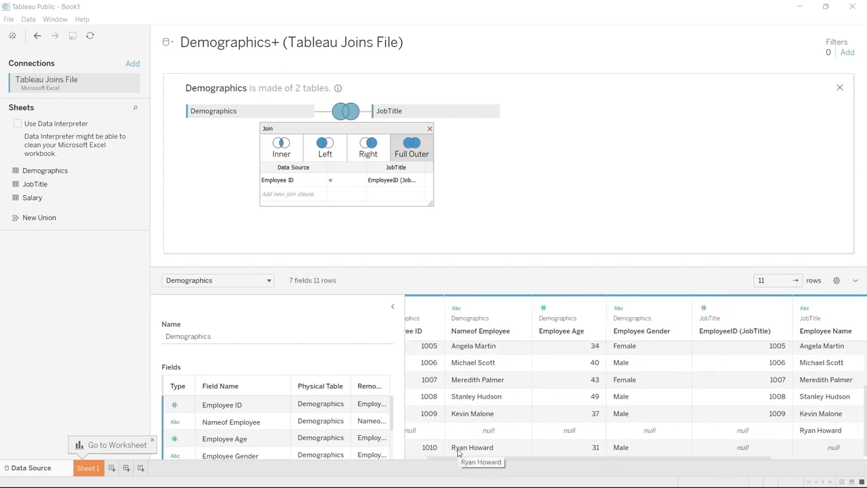
{"action": "scroll", "coordinate": [457, 452], "scroll_direction": "left", "scroll_amount": 1}
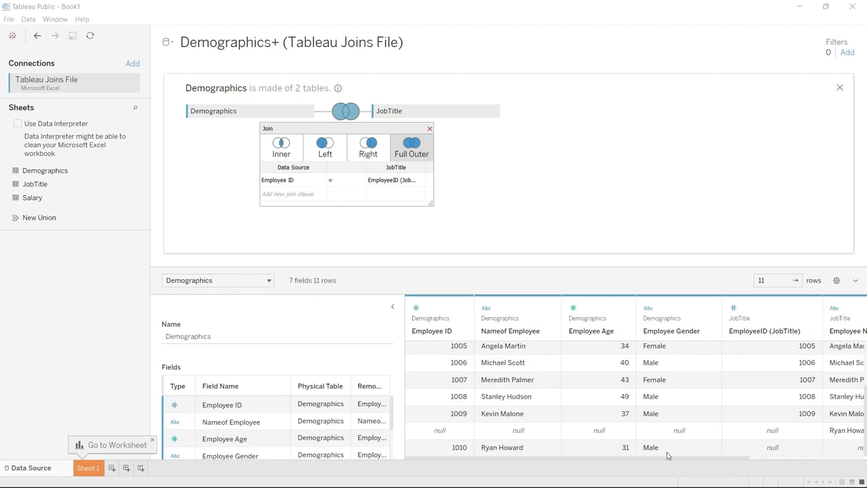
{"action": "left_click_drag", "start_coordinate": [670, 461], "coordinate": [816, 458]}
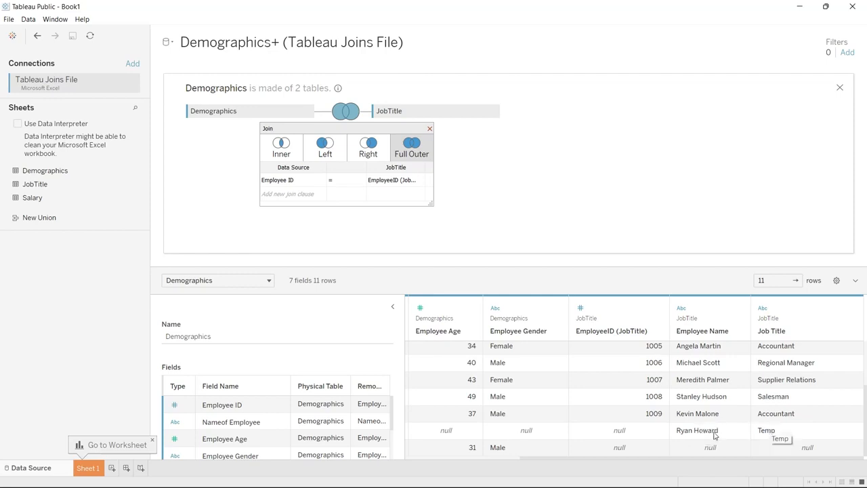
{"action": "left_click", "coordinate": [630, 455]}
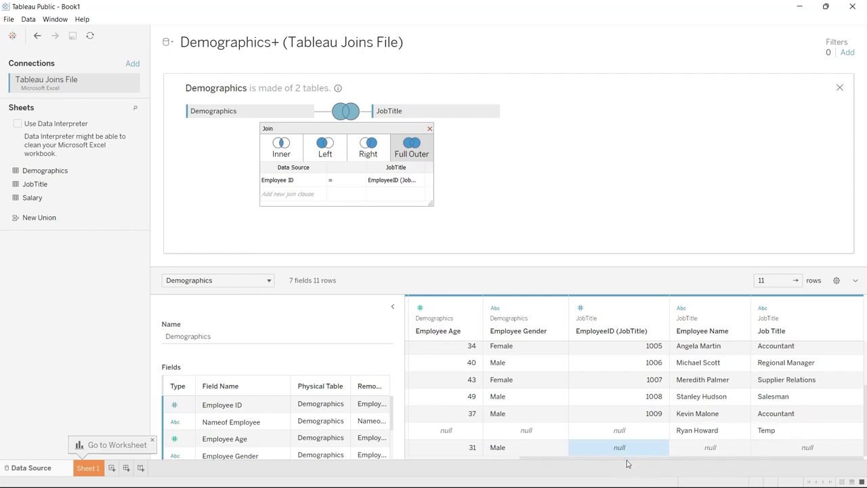
{"action": "left_click_drag", "start_coordinate": [629, 458], "coordinate": [502, 460]}
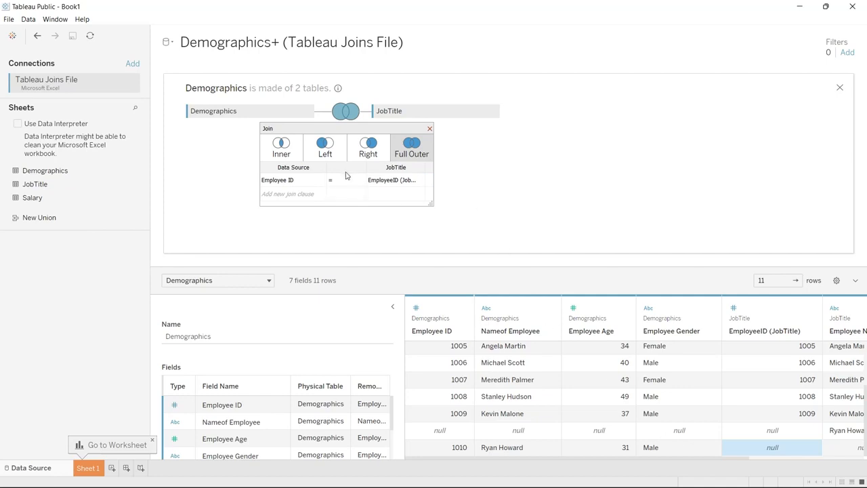
Change the join between Demographics and JobTitle to Left and inspect the last row across both tables' columns.
{"action": "left_click", "coordinate": [331, 155]}
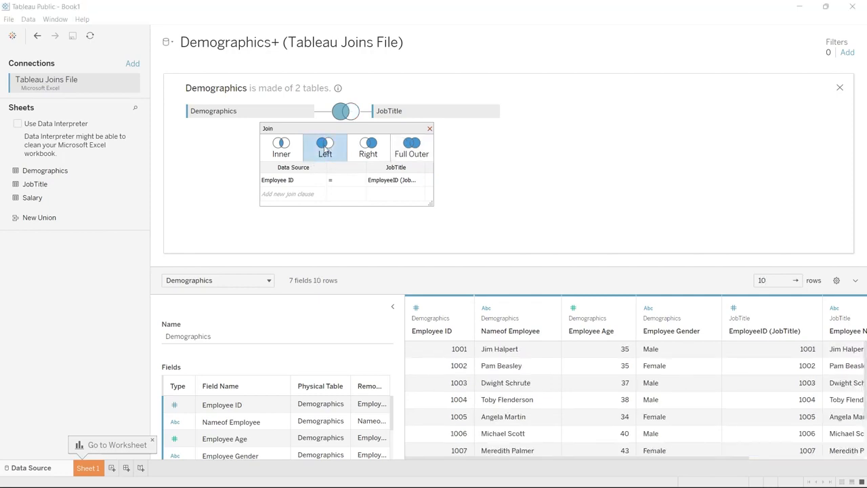
{"action": "scroll", "coordinate": [476, 417], "scroll_direction": "down", "scroll_amount": 2}
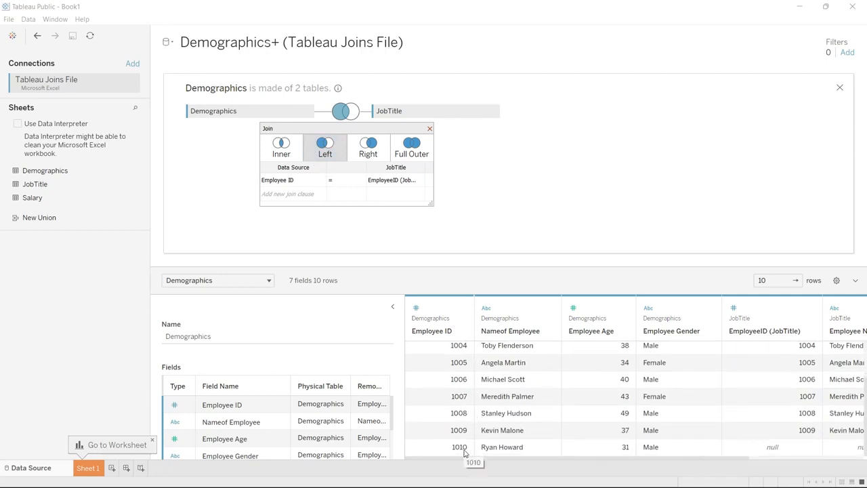
{"action": "left_click_drag", "start_coordinate": [464, 457], "coordinate": [610, 459]}
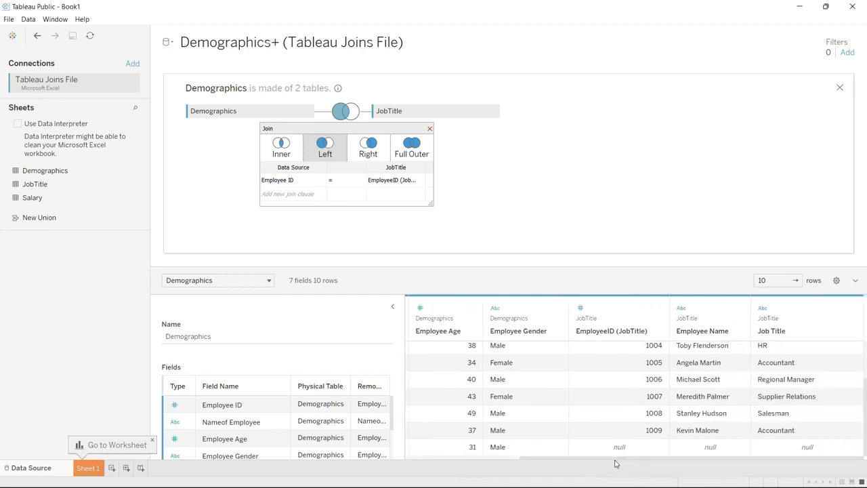
{"action": "left_click_drag", "start_coordinate": [616, 459], "coordinate": [459, 454]}
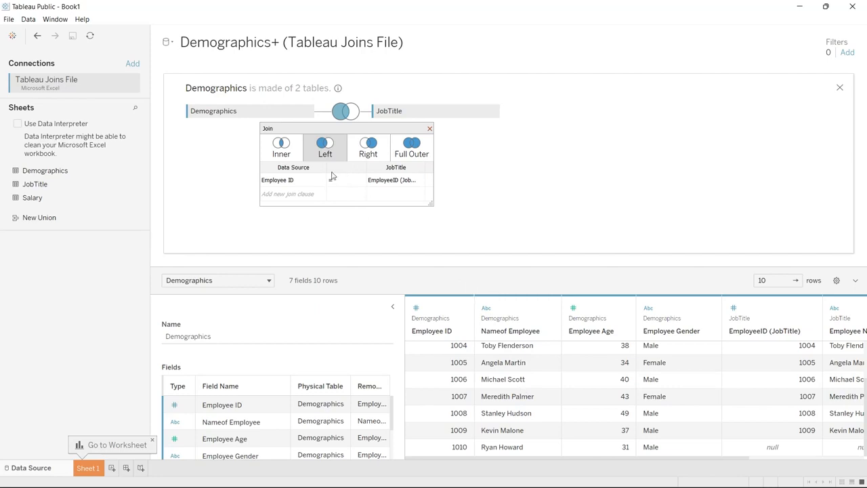
Add a join clause matching Nameof Employee in Demographics to Employee Name in JobTitle.
{"action": "left_click", "coordinate": [292, 195]}
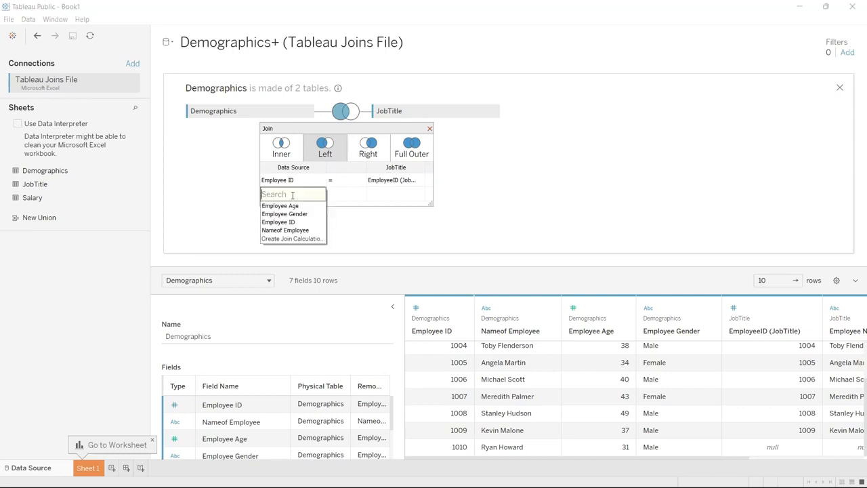
{"action": "left_click", "coordinate": [296, 233]}
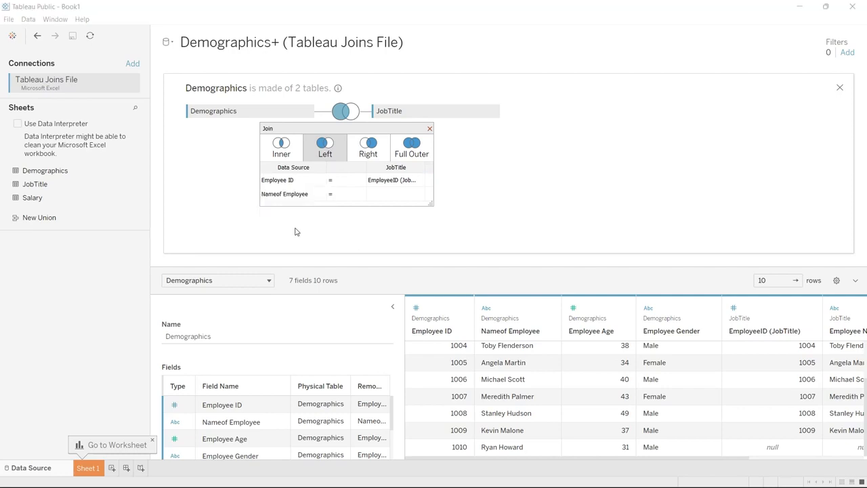
{"action": "left_click", "coordinate": [393, 195]}
{"action": "left_click", "coordinate": [400, 206]}
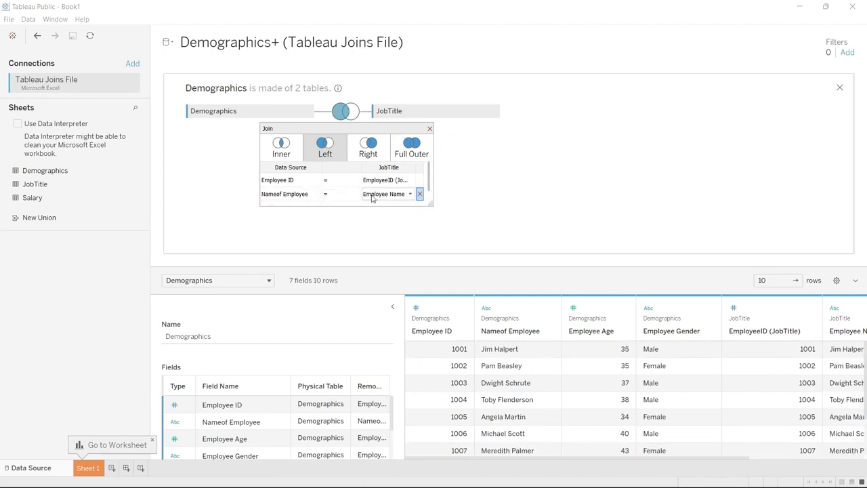
Remove the Employee ID clause from the join, leaving only the employee name clause, and check the preview rows.
{"action": "left_click", "coordinate": [316, 180]}
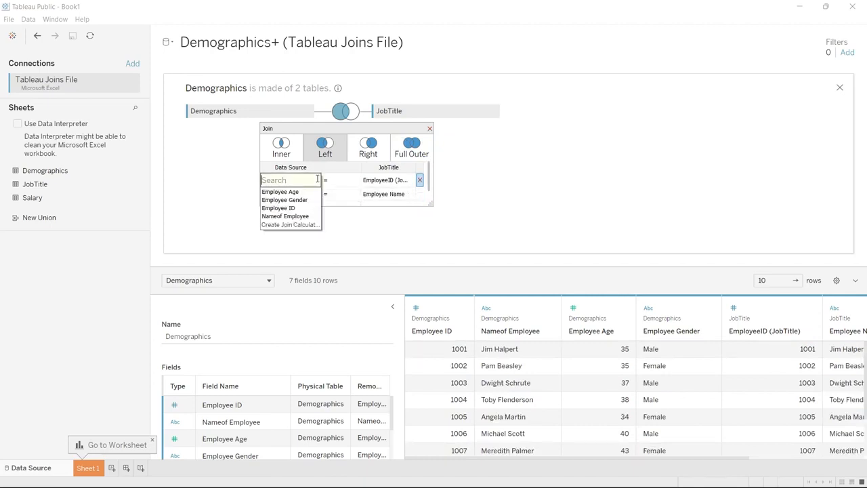
{"action": "left_click", "coordinate": [419, 180]}
{"action": "left_click", "coordinate": [419, 179]}
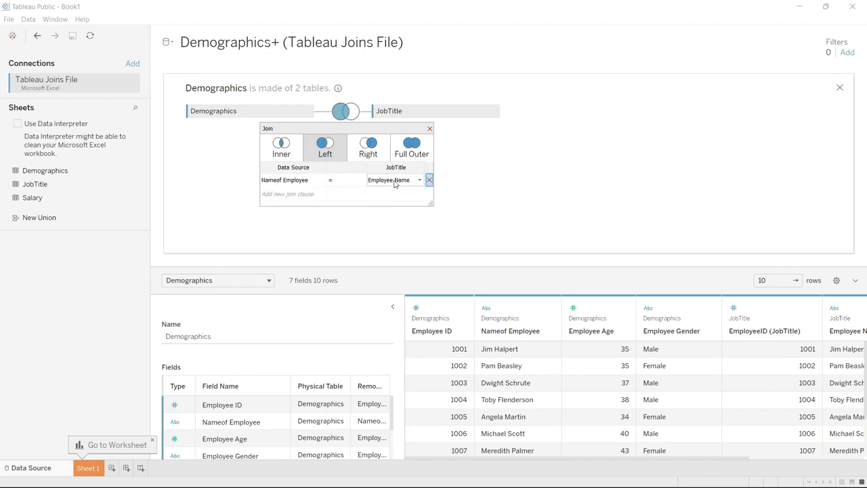
{"action": "scroll", "coordinate": [470, 405], "scroll_direction": "down", "scroll_amount": 3}
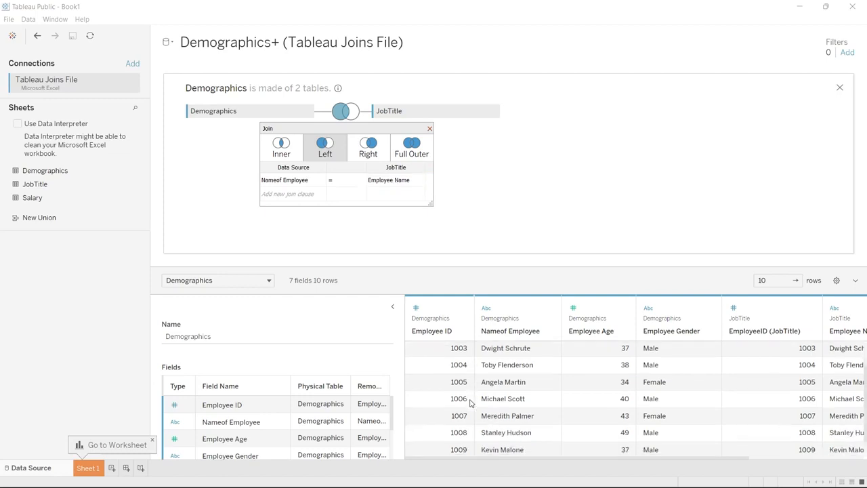
Set the name-based join between Demographics and JobTitle to Inner and inspect the last row's ID, name and job title columns.
{"action": "left_click", "coordinate": [281, 146]}
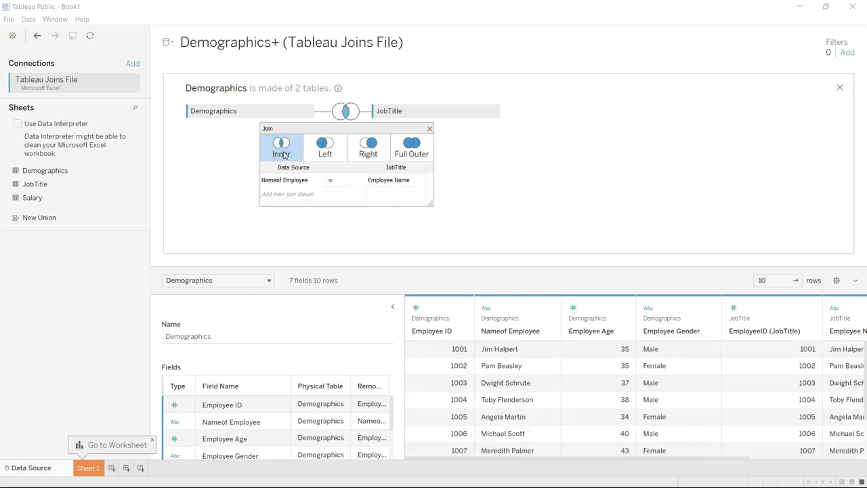
{"action": "scroll", "coordinate": [447, 361], "scroll_direction": "down", "scroll_amount": 3}
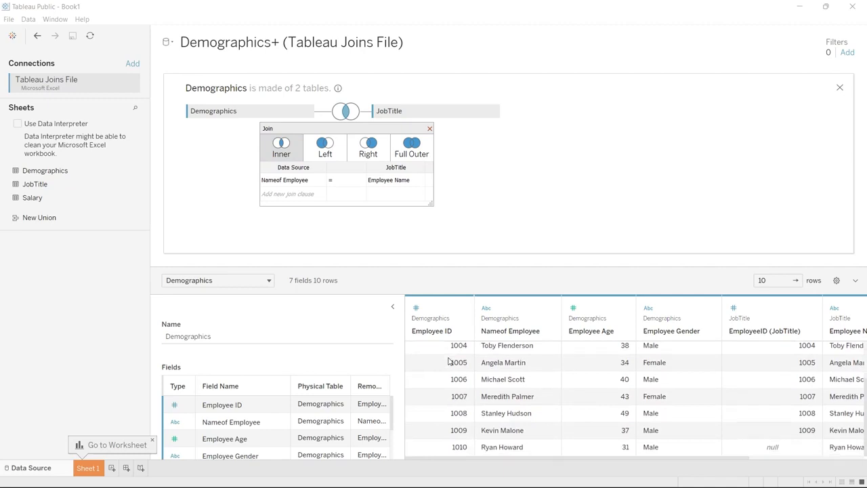
{"action": "scroll", "coordinate": [447, 361], "scroll_direction": "right", "scroll_amount": 2}
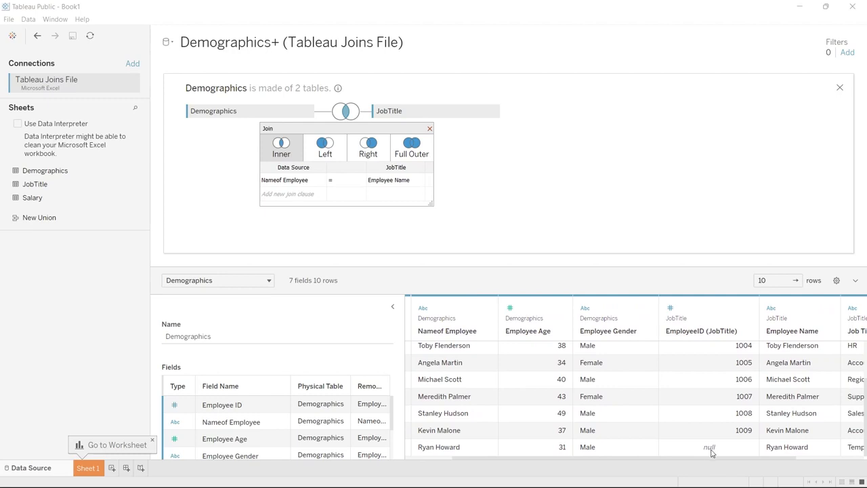
{"action": "scroll", "coordinate": [711, 453], "scroll_direction": "right", "scroll_amount": 2}
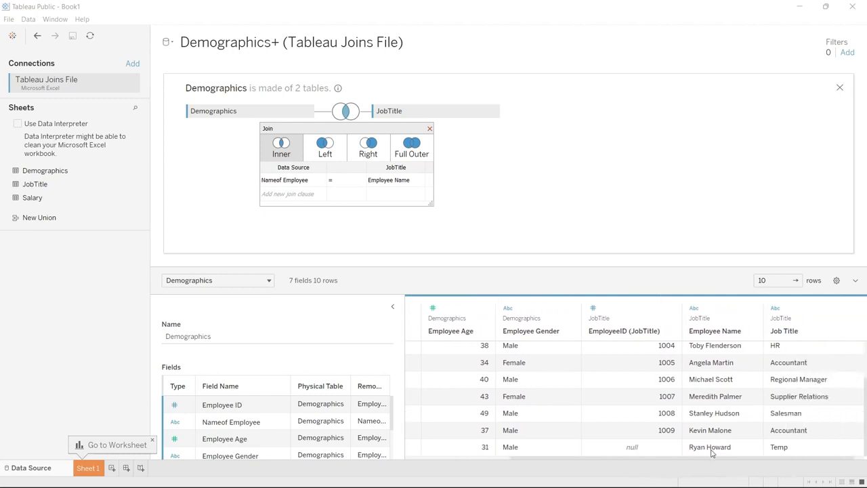
{"action": "scroll", "coordinate": [711, 452], "scroll_direction": "left", "scroll_amount": 4}
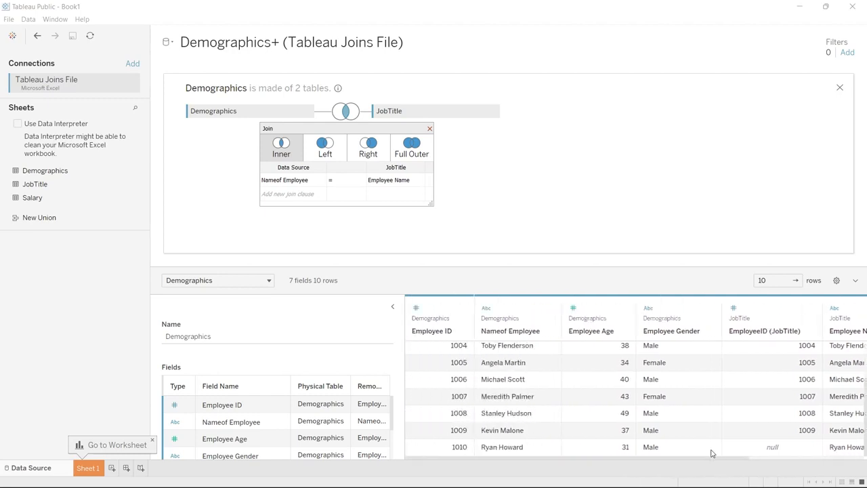
{"action": "scroll", "coordinate": [711, 453], "scroll_direction": "up", "scroll_amount": 3}
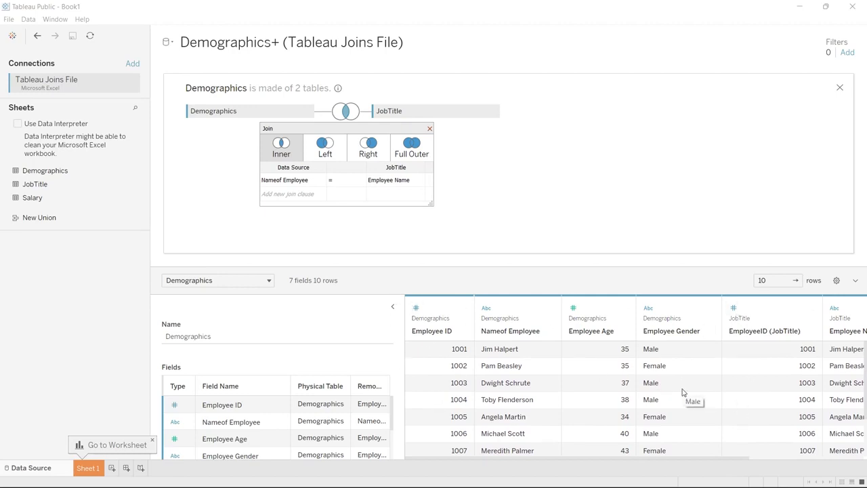
{"action": "scroll", "coordinate": [683, 393], "scroll_direction": "down", "scroll_amount": 2}
{"action": "scroll", "coordinate": [682, 390], "scroll_direction": "right", "scroll_amount": 2}
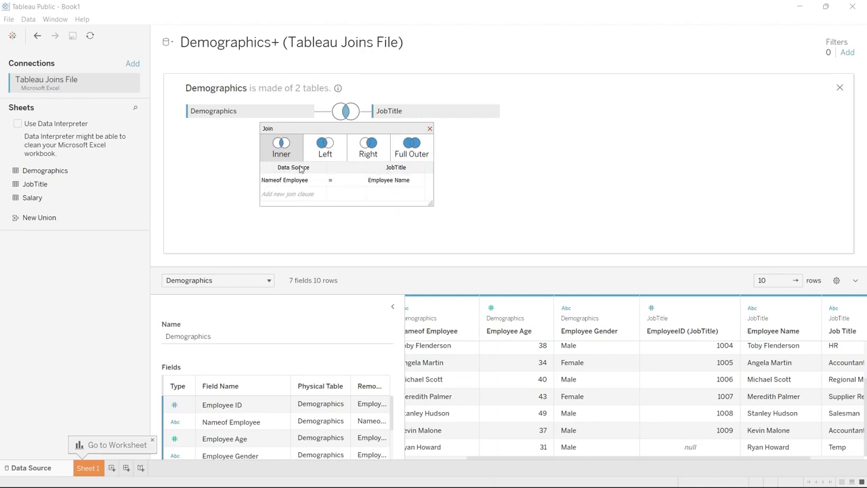
Add a second join clause matching Employee ID in Demographics to EmployeeID (JobTitle).
{"action": "left_click", "coordinate": [315, 197]}
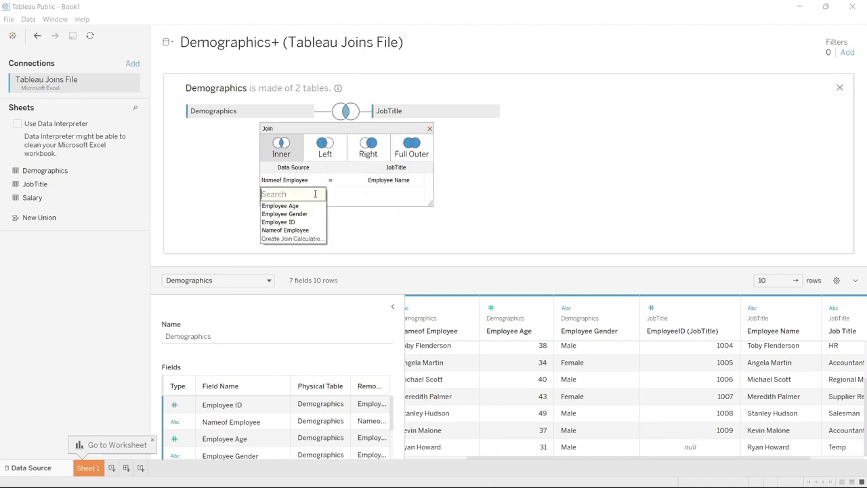
{"action": "left_click", "coordinate": [310, 222]}
{"action": "left_click", "coordinate": [375, 193]}
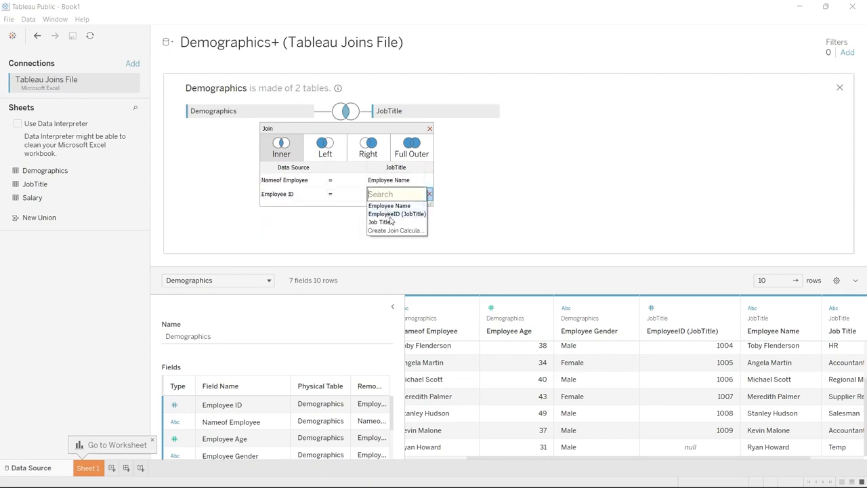
{"action": "left_click", "coordinate": [389, 214]}
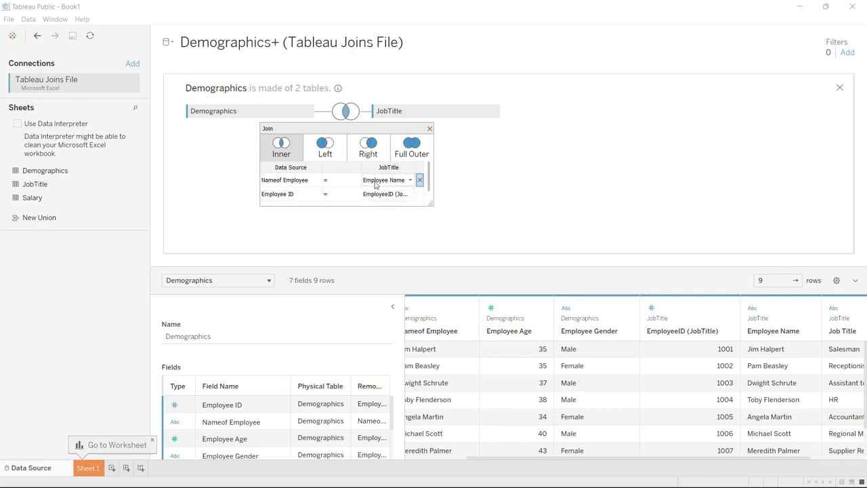
Review the comparison operators available for the Employee ID clause, keep =, and close the join settings.
{"action": "left_click", "coordinate": [343, 199]}
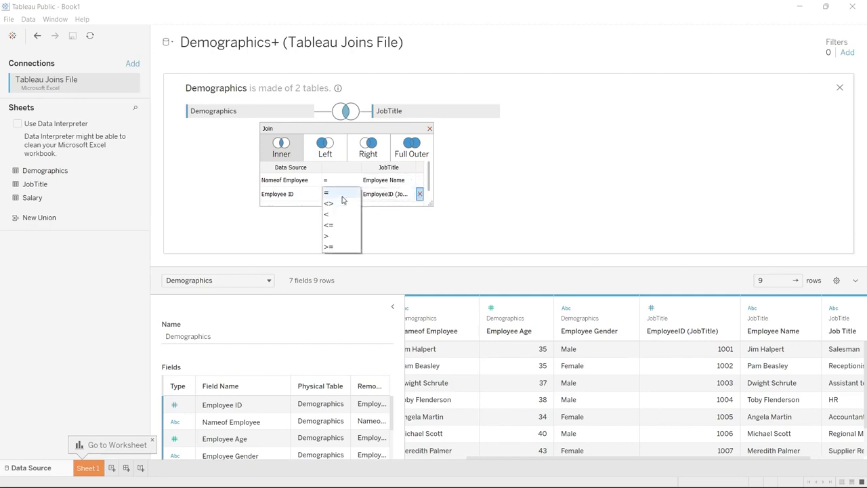
{"action": "left_click", "coordinate": [347, 193]}
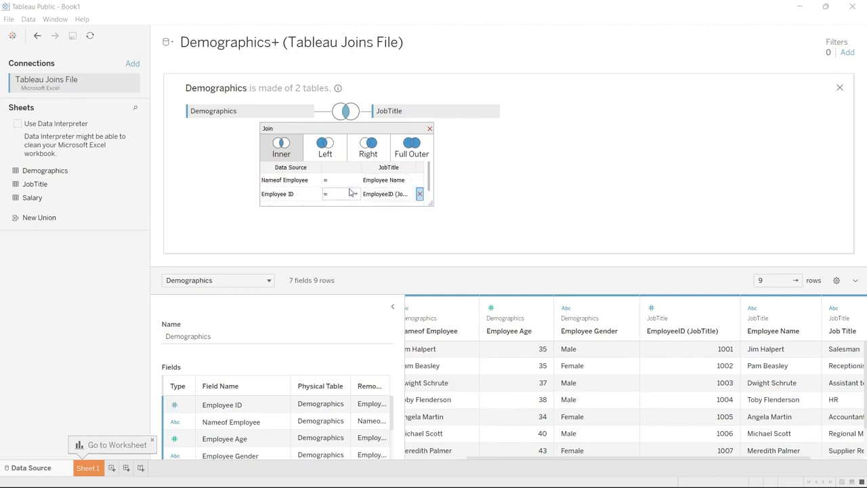
{"action": "left_click", "coordinate": [349, 194]}
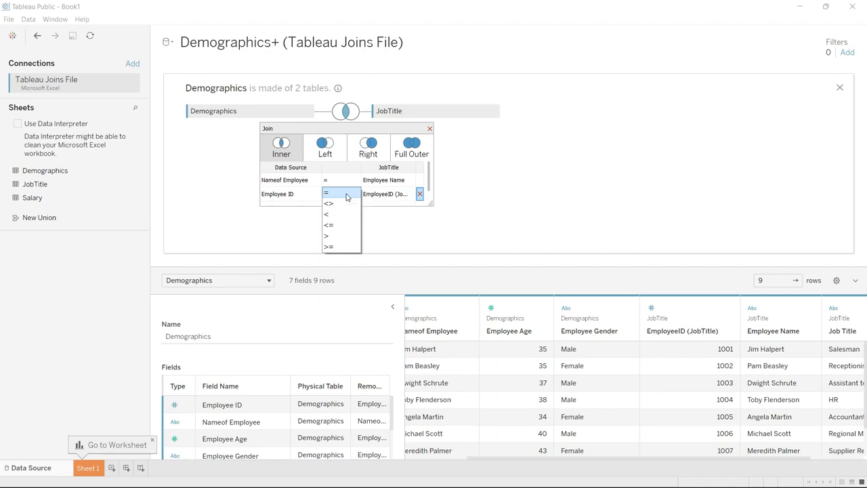
{"action": "left_click", "coordinate": [346, 196]}
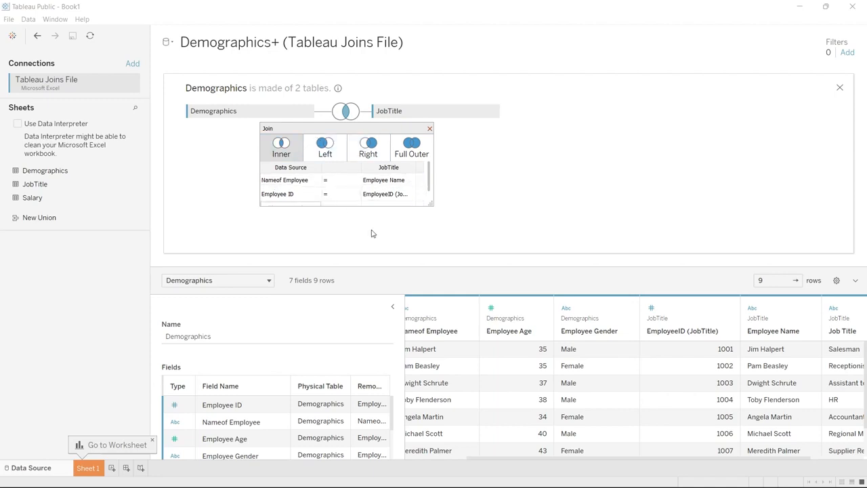
{"action": "left_click", "coordinate": [429, 128]}
Join the Salary sheet to Demographics, and review the combined columns in the preview and the Salary join's settings.
{"action": "left_click_drag", "start_coordinate": [70, 197], "coordinate": [384, 157]}
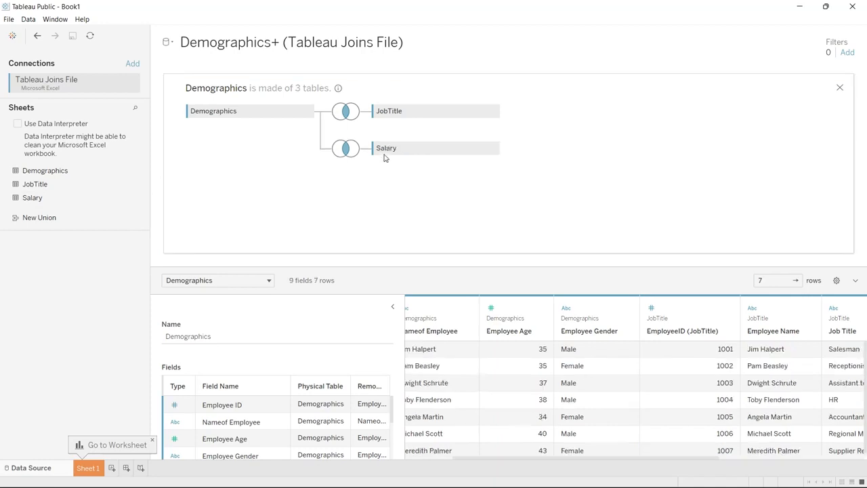
{"action": "left_click_drag", "start_coordinate": [509, 462], "coordinate": [456, 460]}
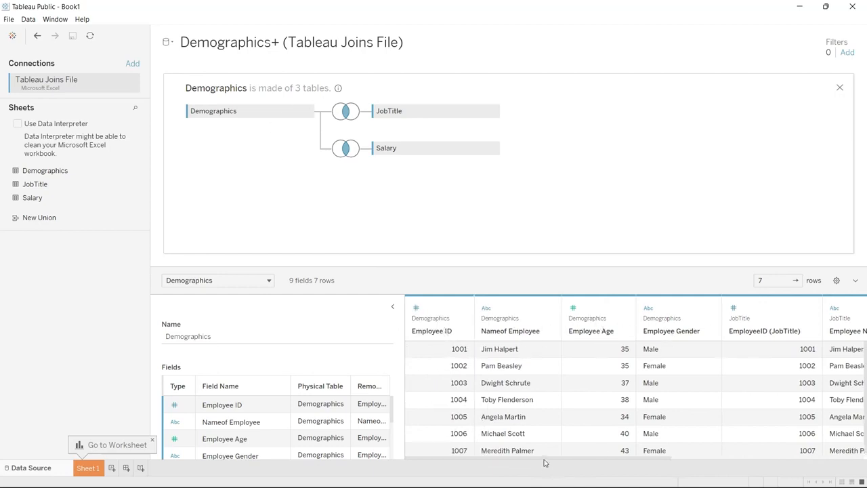
{"action": "left_click_drag", "start_coordinate": [544, 460], "coordinate": [728, 447]}
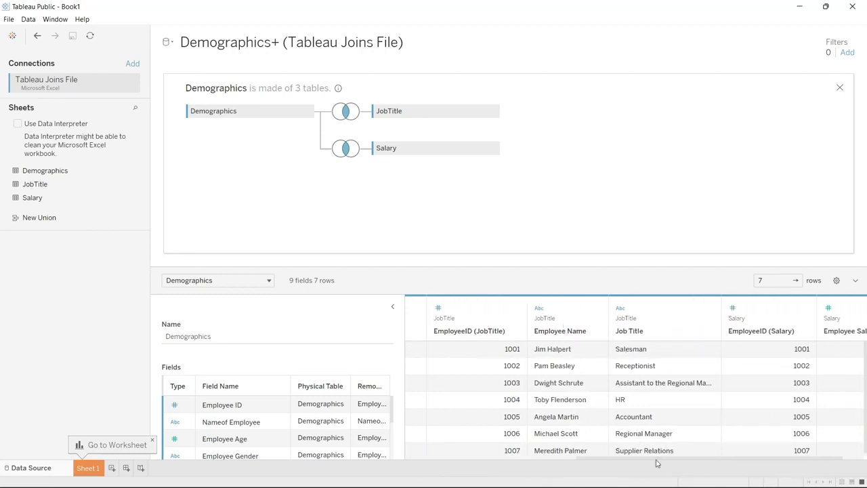
{"action": "left_click_drag", "start_coordinate": [656, 462], "coordinate": [680, 460]}
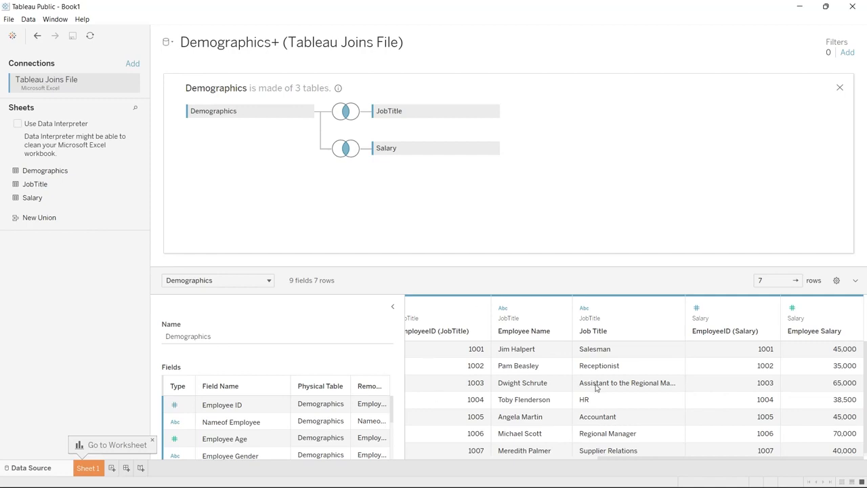
{"action": "left_click", "coordinate": [345, 149]}
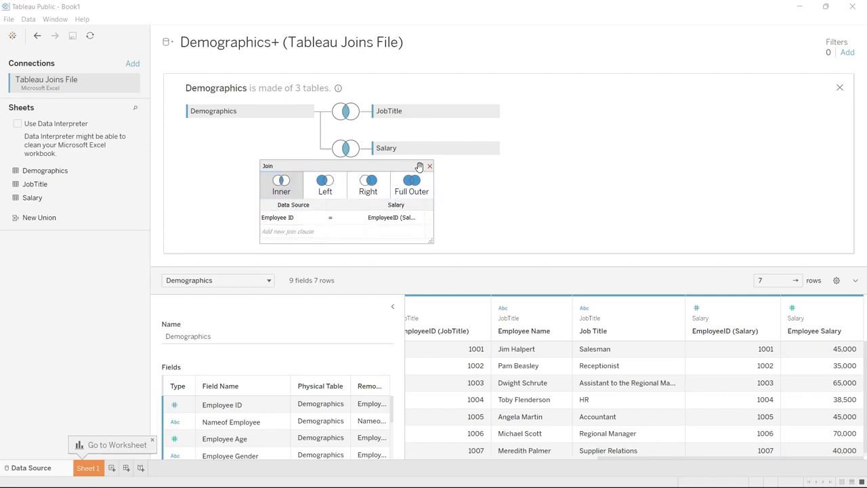
{"action": "left_click", "coordinate": [429, 166]}
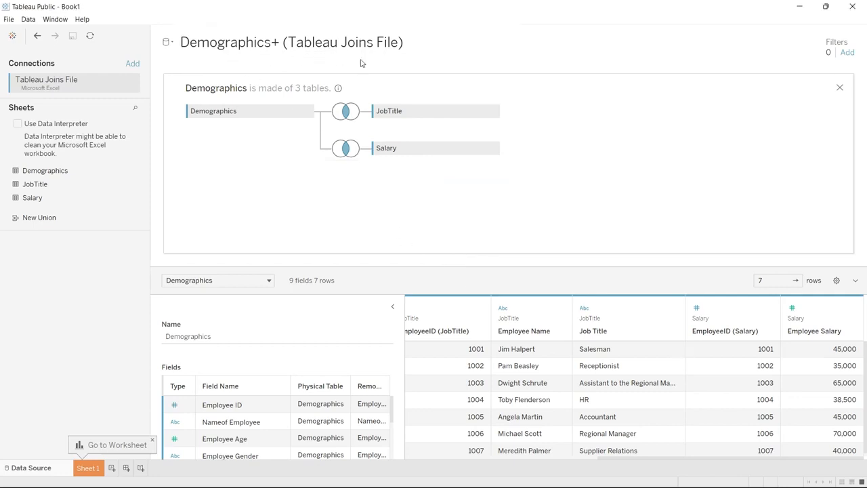
Rename the joined Demographics table as Demographics + JoinsDemo.
{"action": "left_click", "coordinate": [241, 335]}
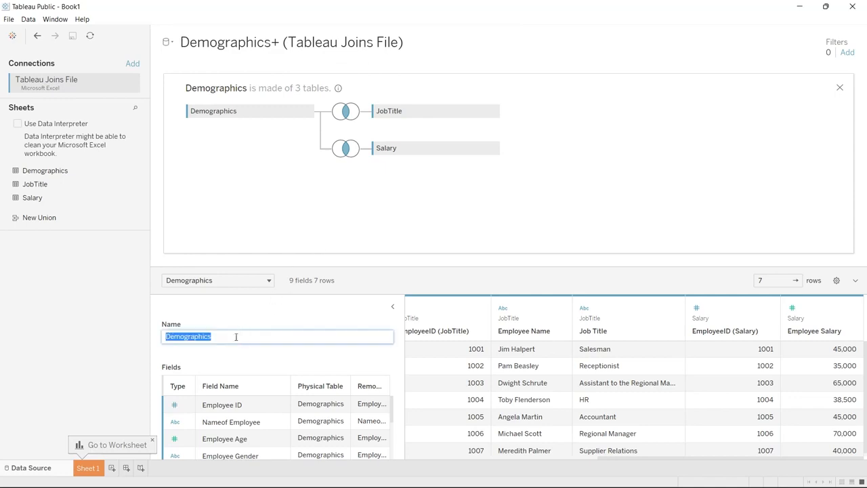
{"action": "left_click", "coordinate": [236, 337]}
{"action": "type", "text": "+ JoinsDemo"}
{"action": "key", "text": "Return"}
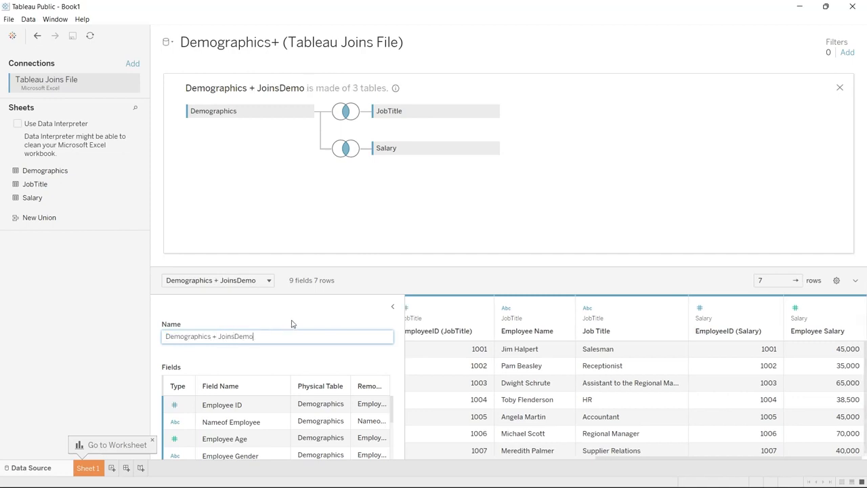
{"action": "left_click", "coordinate": [291, 324]}
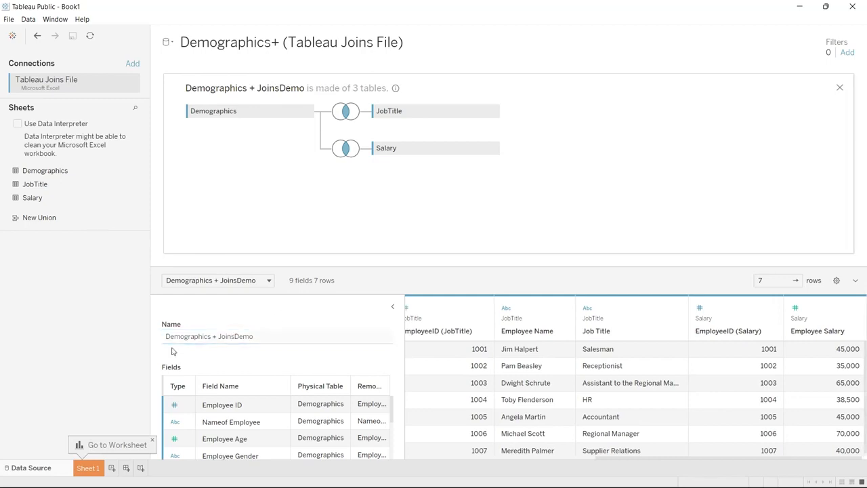
Open Sheet 1 and review the fields available from the joined Demographics, JobTitle and Salary tables.
{"action": "left_click", "coordinate": [86, 468]}
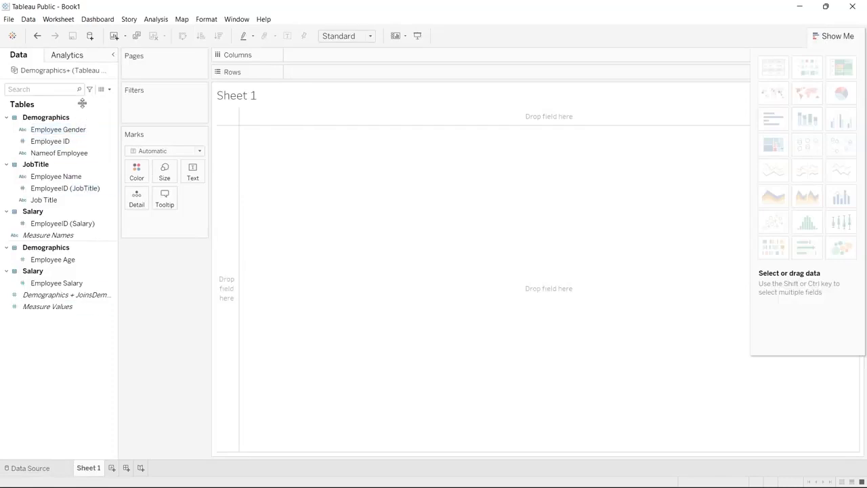
{"action": "left_click", "coordinate": [62, 223]}
{"action": "left_click", "coordinate": [68, 235]}
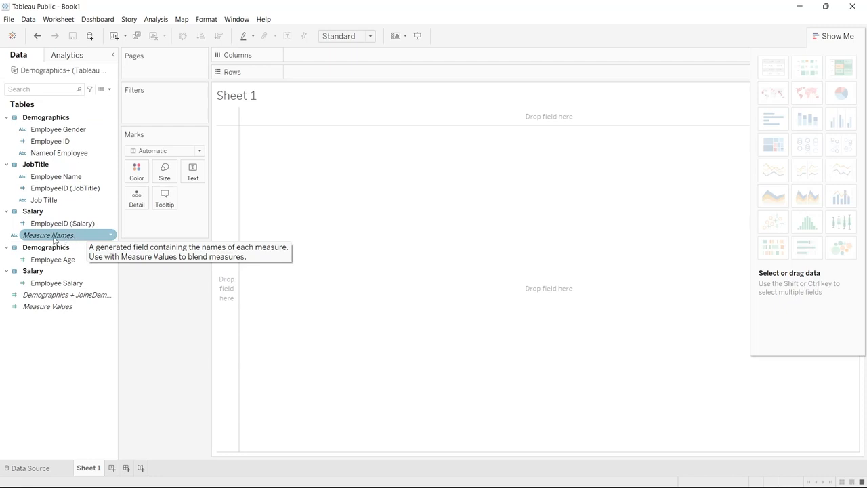
{"action": "left_click", "coordinate": [38, 296]}
{"action": "left_click", "coordinate": [42, 306]}
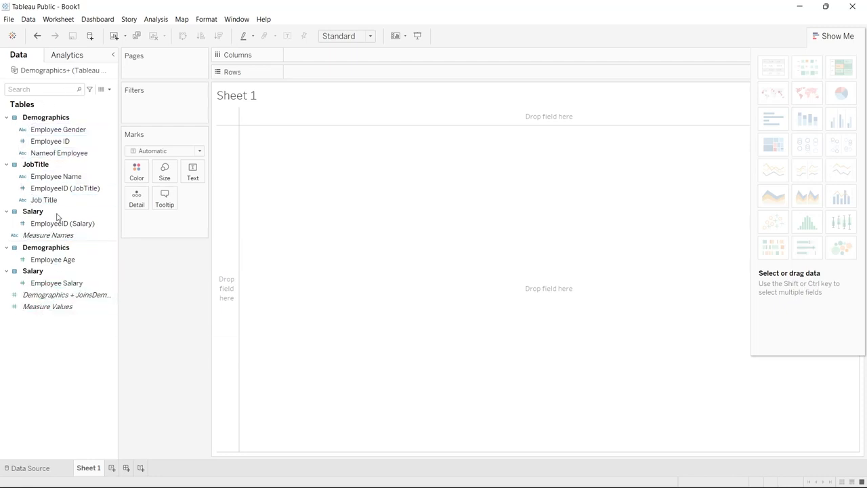
{"action": "left_click", "coordinate": [70, 128]}
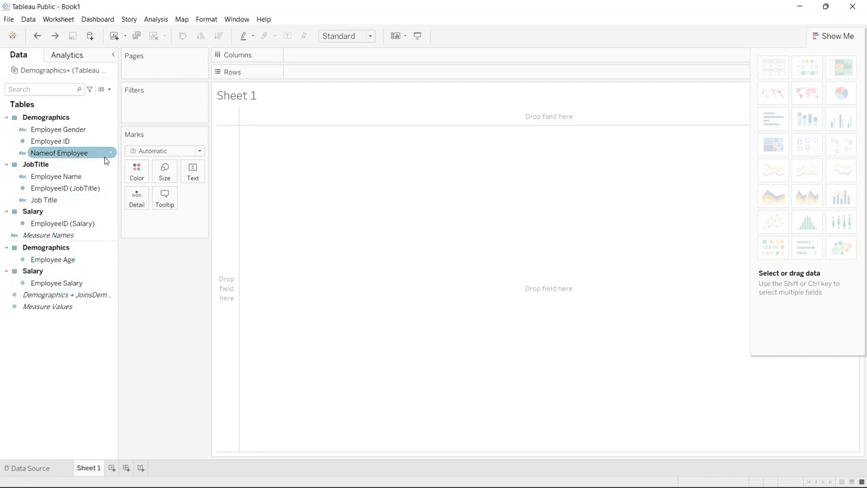
Build a bar chart with Nameof Employee in columns and Employee Salary in rows, sorted in descending salary order.
{"action": "left_click_drag", "start_coordinate": [82, 154], "coordinate": [327, 60]}
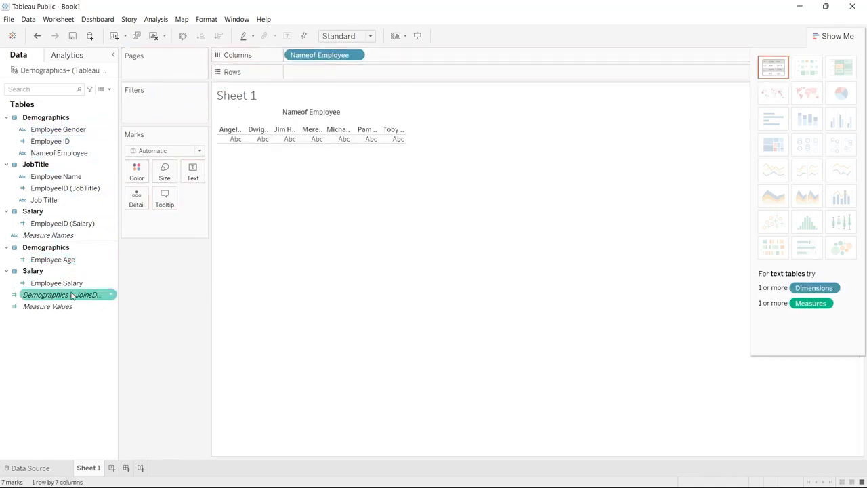
{"action": "left_click_drag", "start_coordinate": [76, 285], "coordinate": [356, 79]}
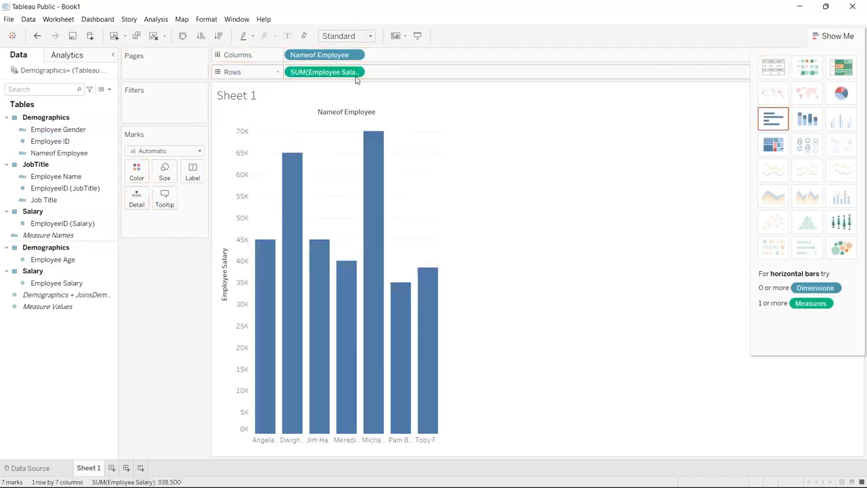
{"action": "left_click", "coordinate": [219, 35]}
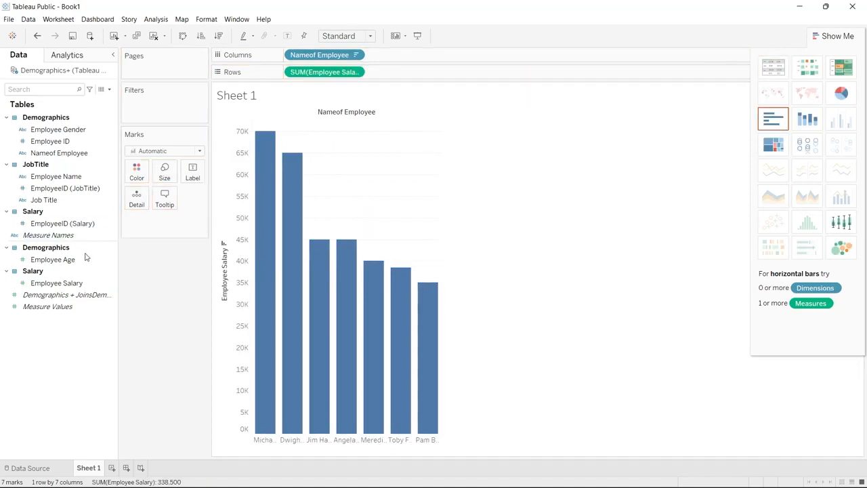
Color the bars by Employee Salary and widen the chart so the full employee names fit under the bars.
{"action": "left_click", "coordinate": [80, 284]}
{"action": "left_click_drag", "start_coordinate": [79, 285], "coordinate": [142, 224]}
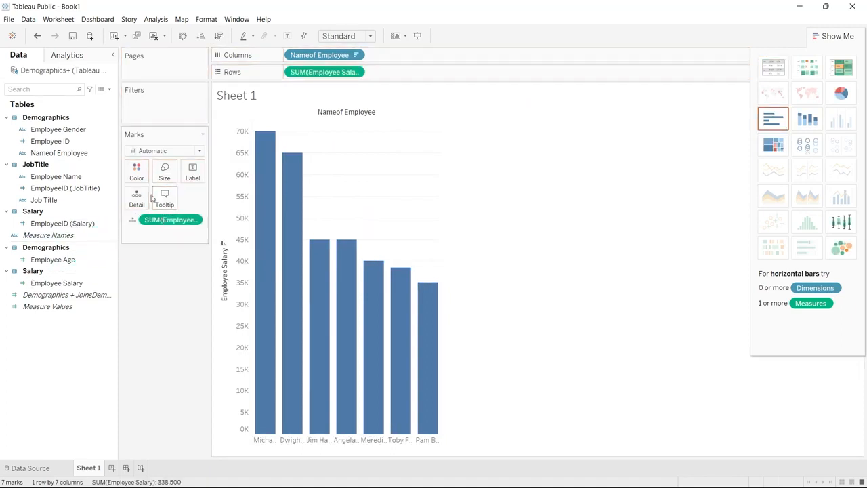
{"action": "left_click", "coordinate": [133, 219]}
{"action": "left_click", "coordinate": [144, 234]}
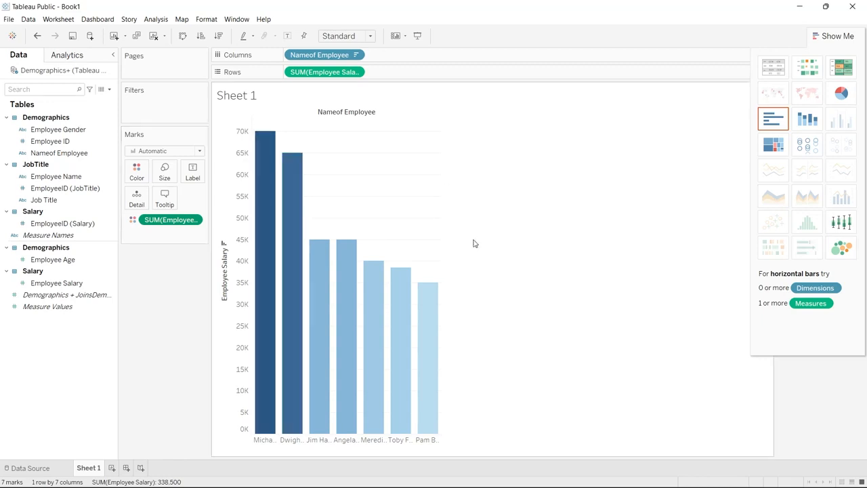
{"action": "left_click_drag", "start_coordinate": [441, 255], "coordinate": [542, 250]}
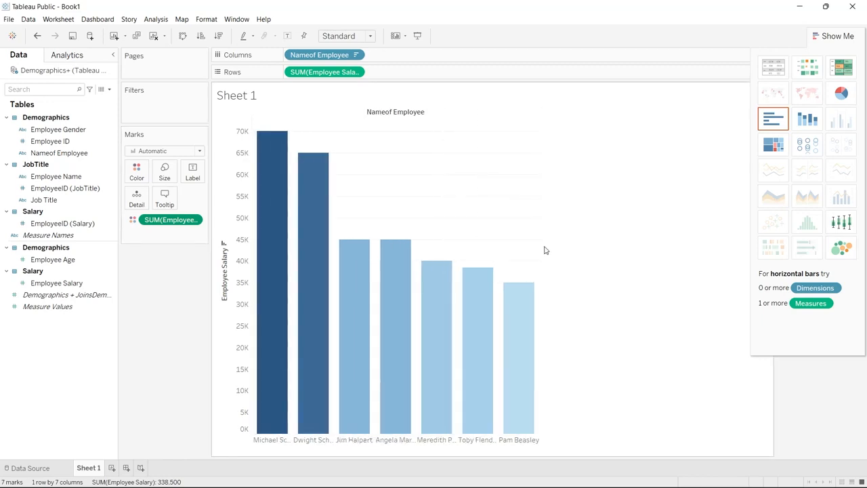
{"action": "left_click_drag", "start_coordinate": [539, 250], "coordinate": [649, 243]}
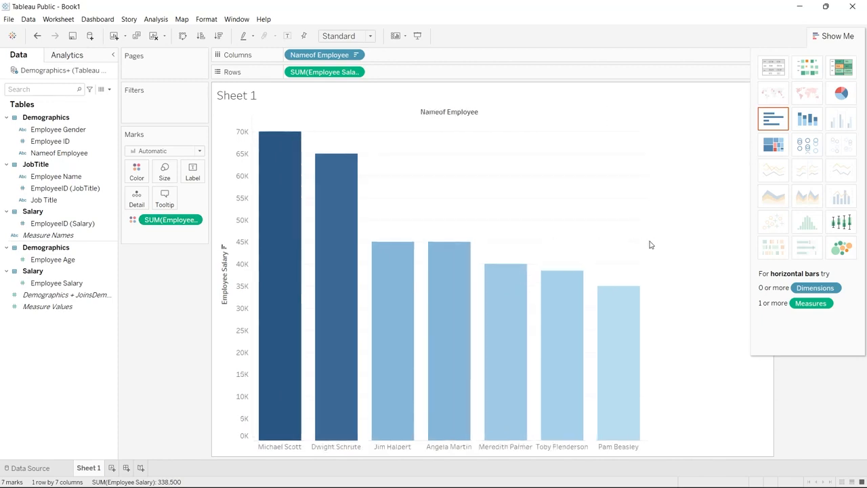